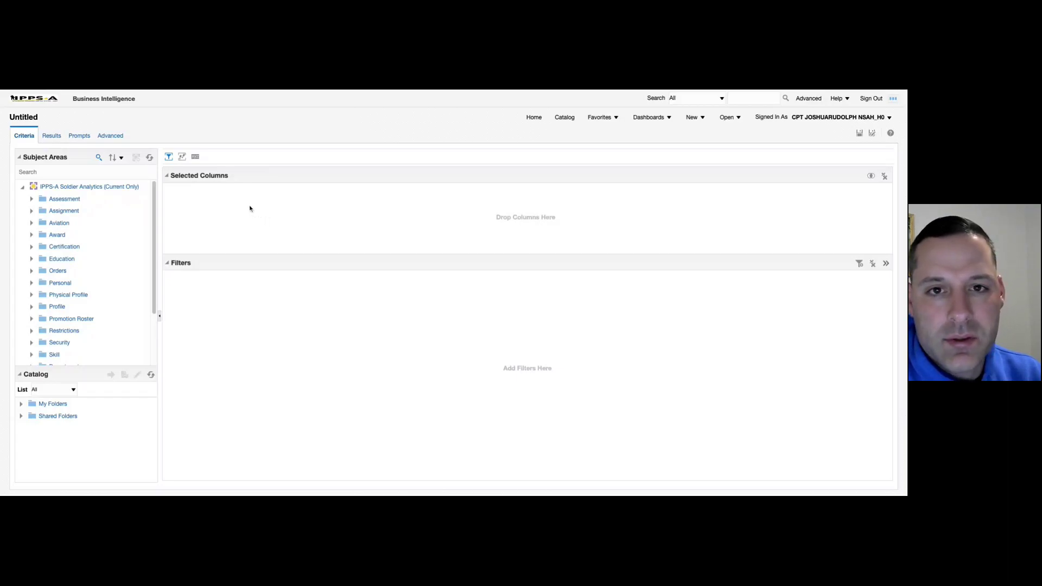
Step: Search the subject areas for "full name", add the Full Name column to the analysis, and clear the search
left_click(89, 172)
type("full name")
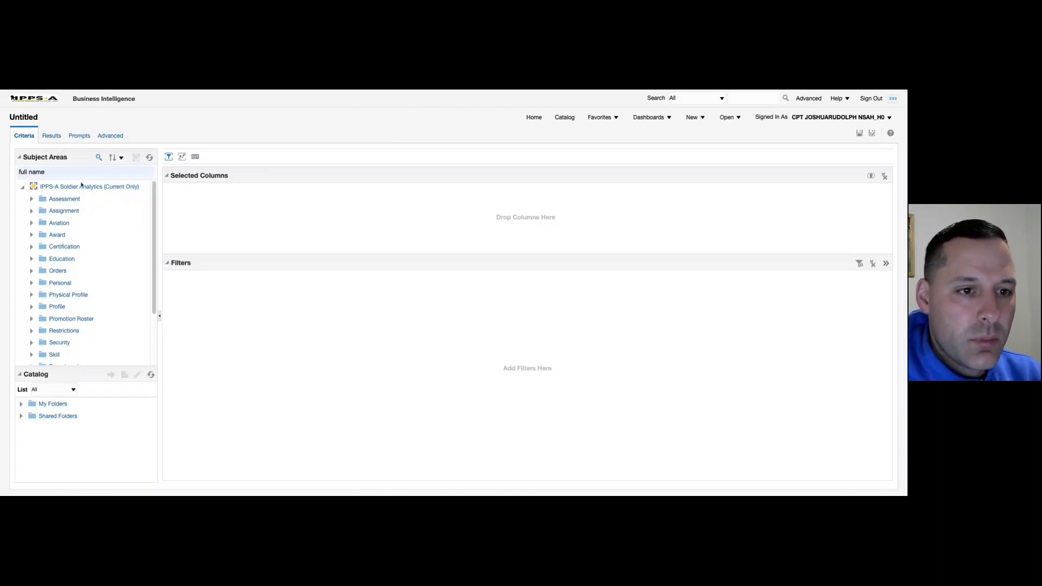
key("Return")
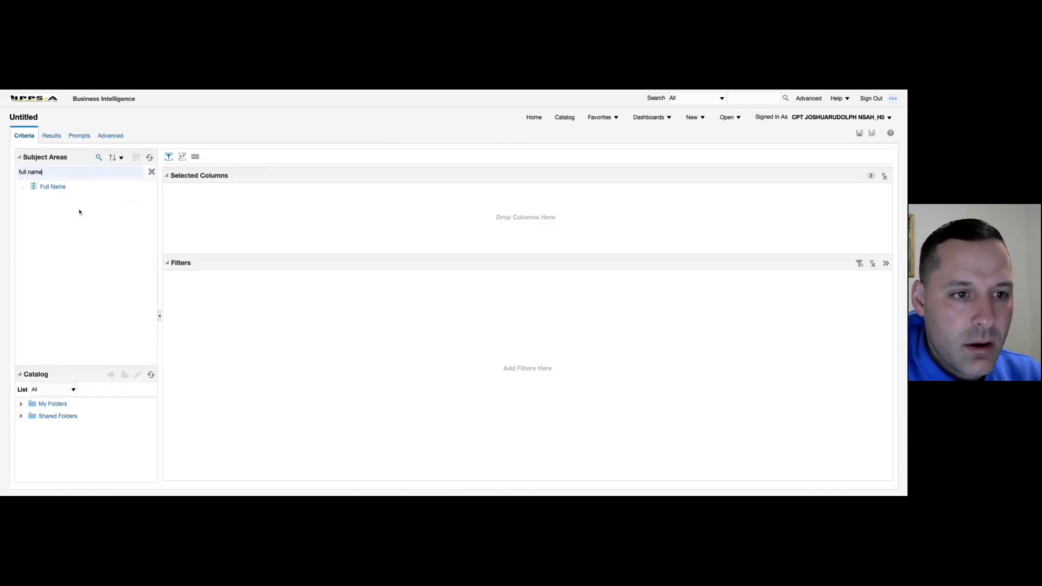
left_click(56, 188)
double_click(56, 187)
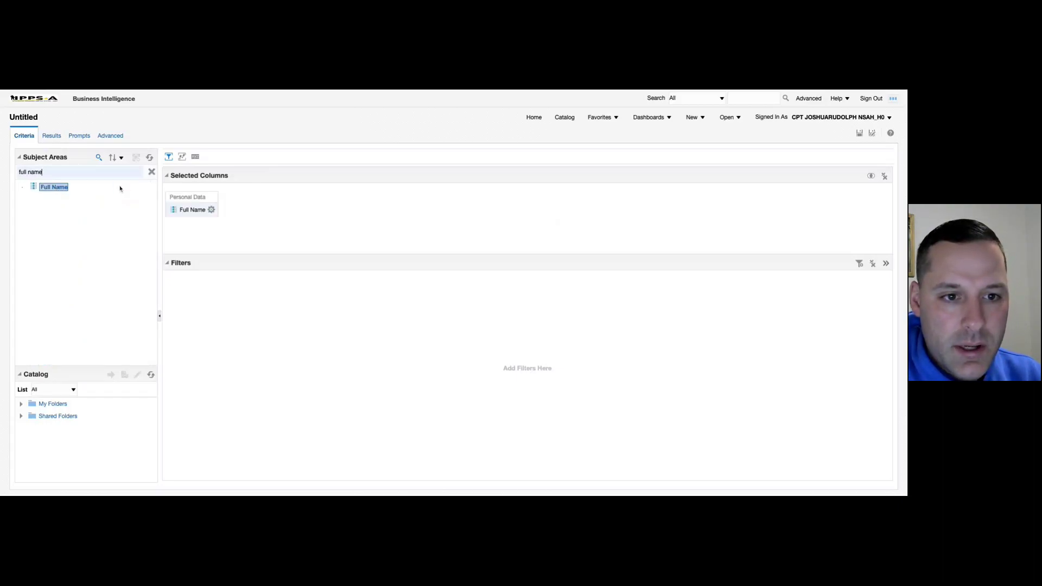
left_click(152, 173)
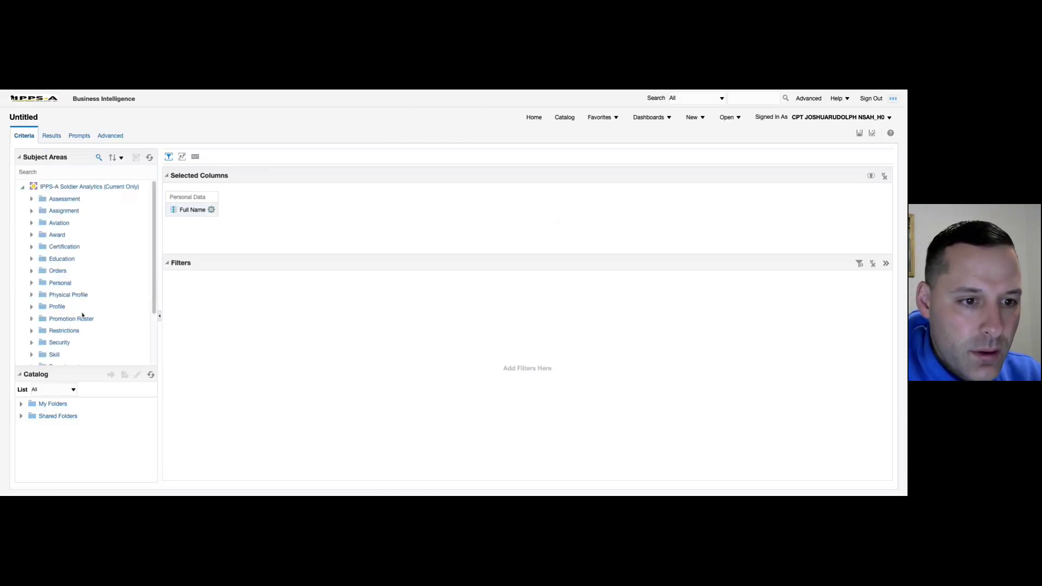
Step: Add the Address1 column from the Address folder under Personal to the selected columns
left_click(30, 283)
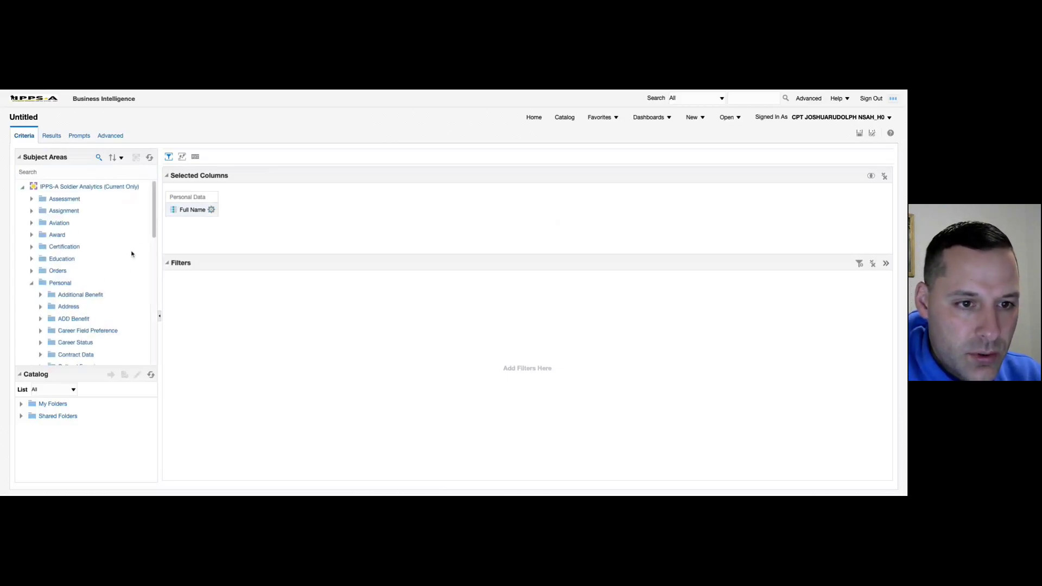
scroll(155, 217, "down", 3)
scroll(155, 217, "down", 4)
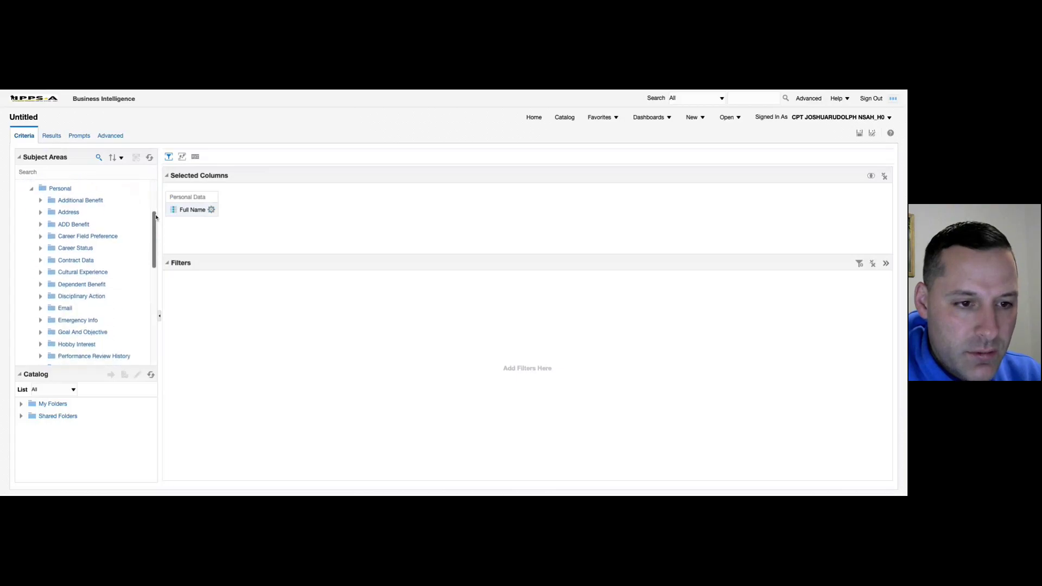
scroll(155, 217, "up", 4)
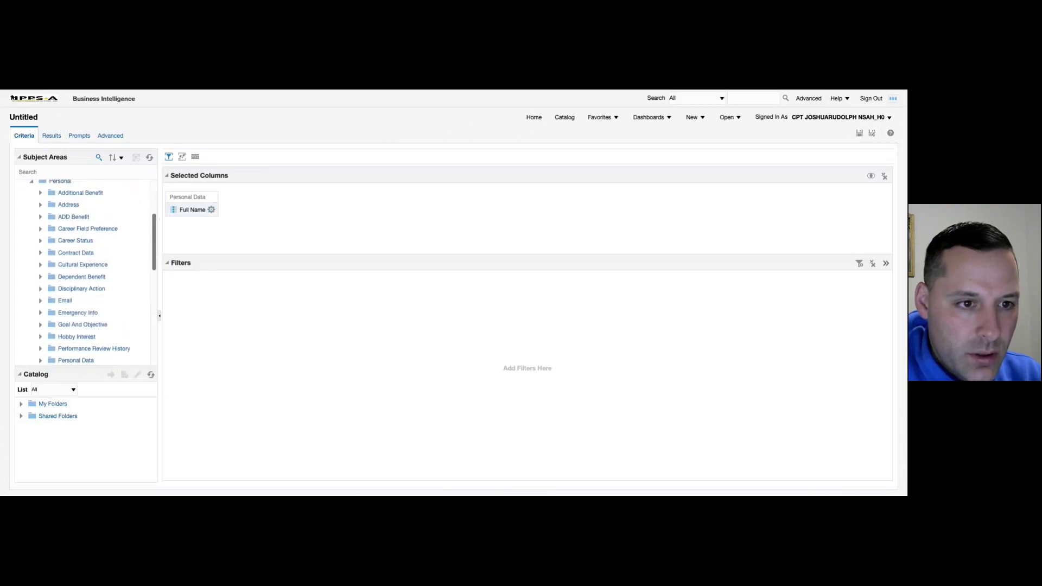
left_click(40, 212)
scroll(154, 223, "down", 2)
scroll(154, 221, "up", 2)
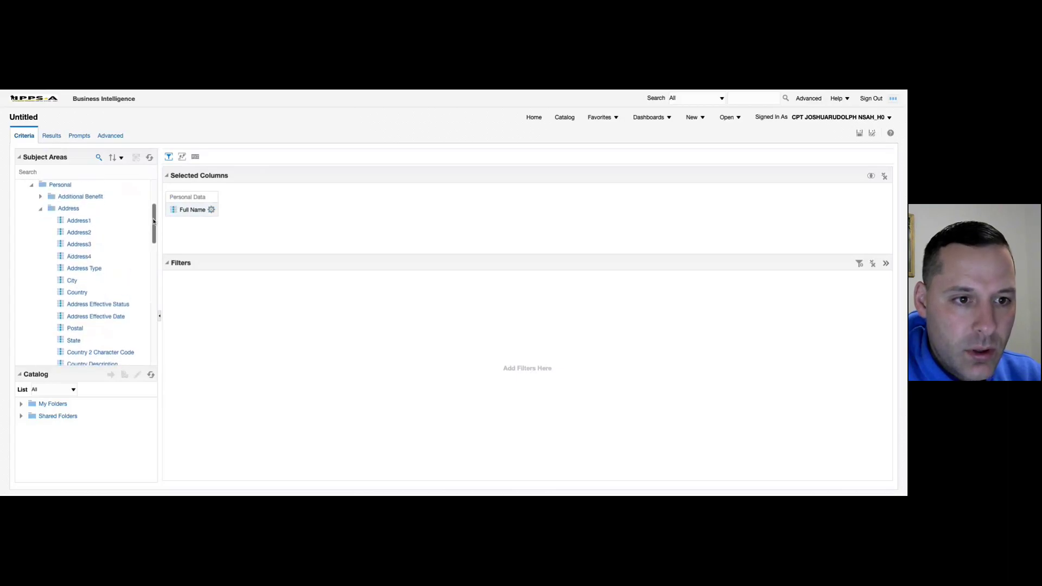
left_click(82, 222)
double_click(82, 222)
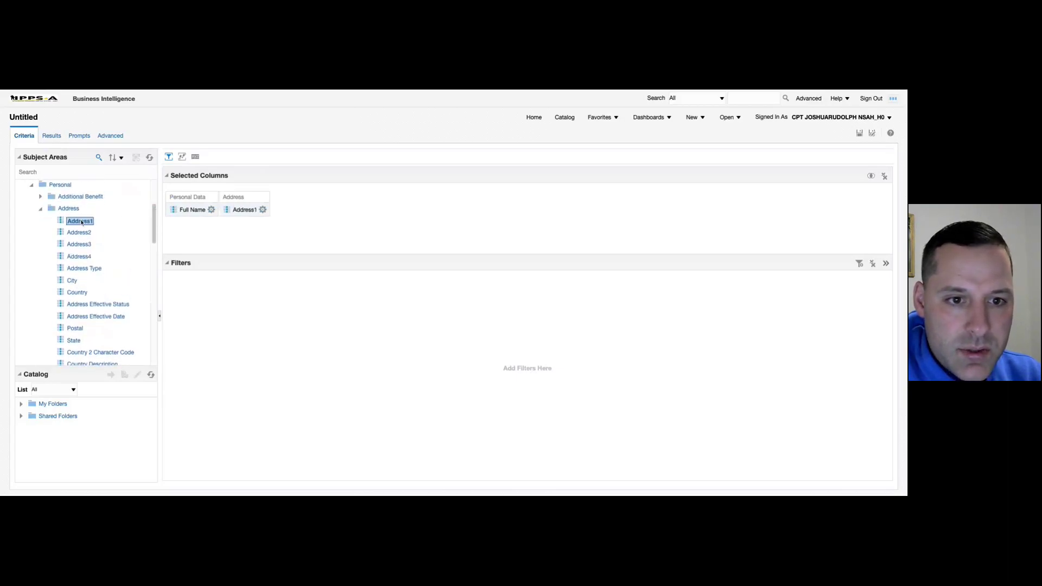
Step: Add the City, State and Postal columns from the Address folder, in that order, to the selected columns
double_click(74, 283)
scroll(153, 244, "down", 3)
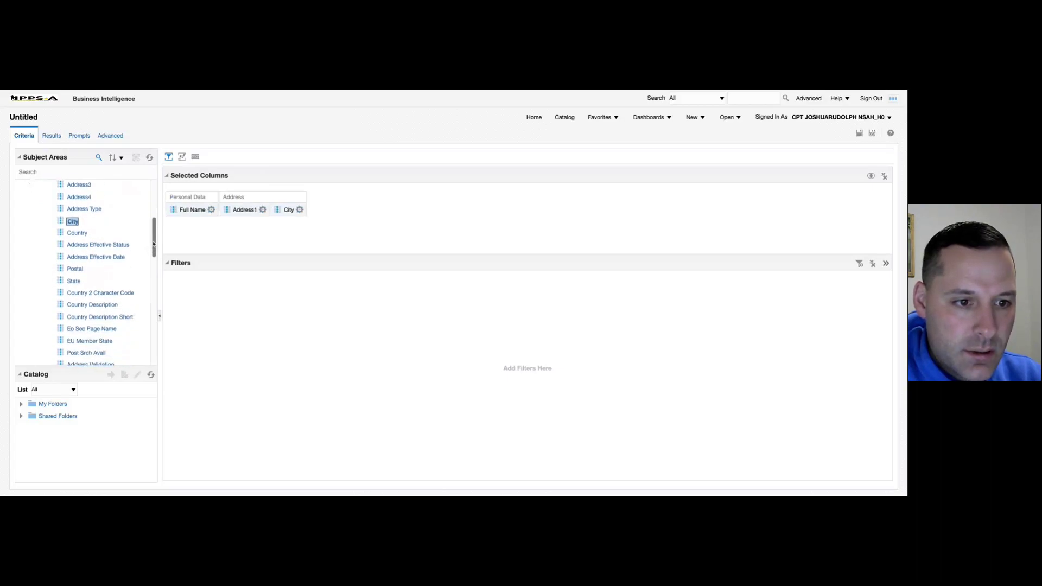
double_click(75, 280)
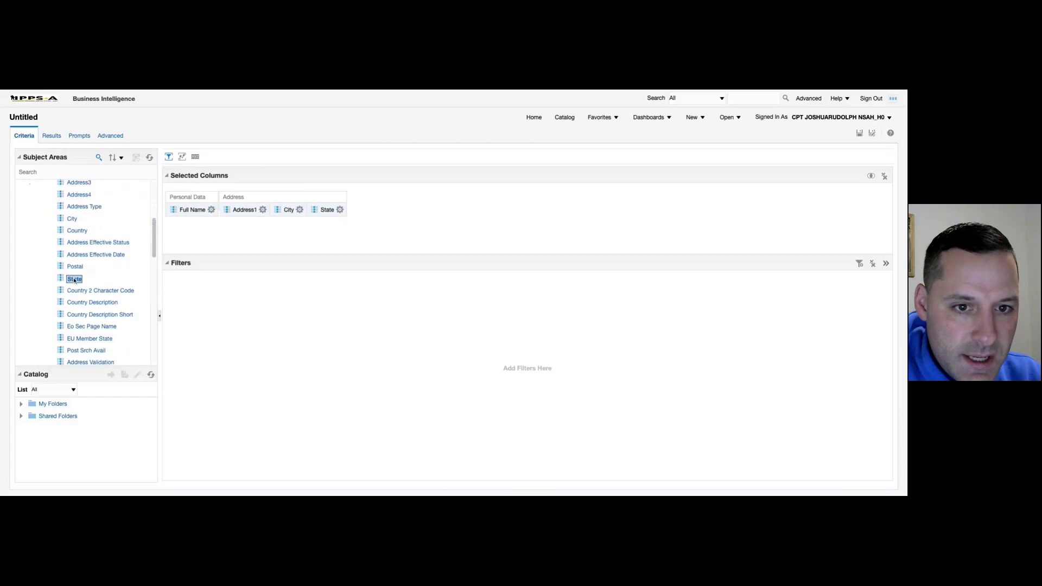
double_click(79, 269)
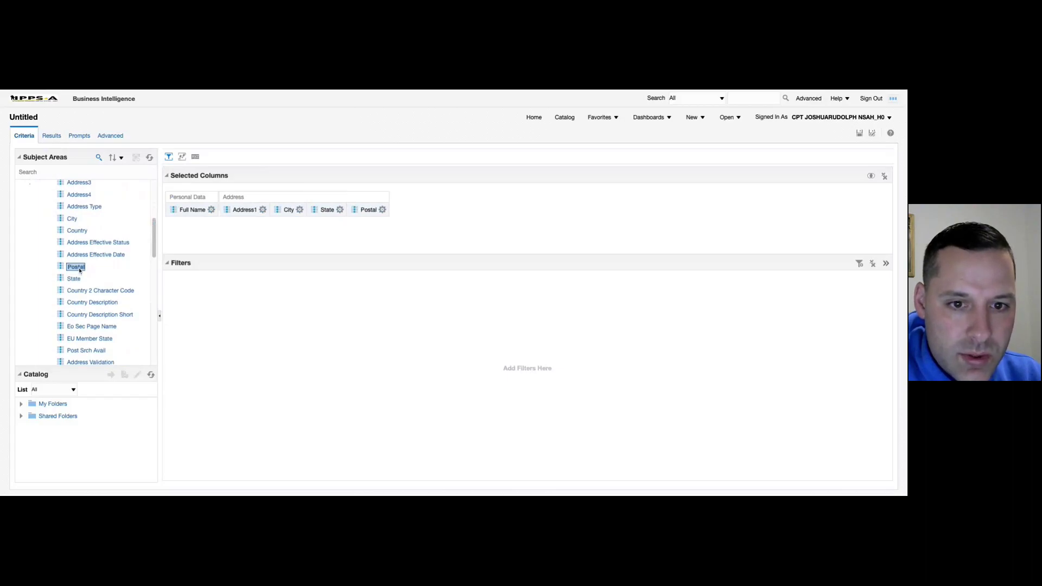
Step: Add the Address Most Recent Active and Address Type columns from the Address folder to the selected columns
scroll(154, 240, "down", 2)
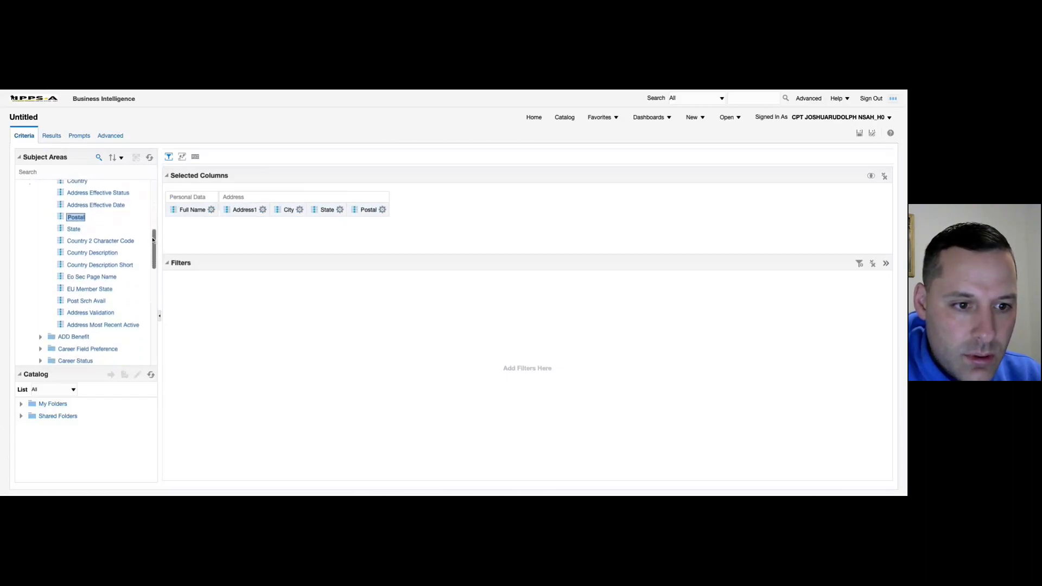
double_click(96, 325)
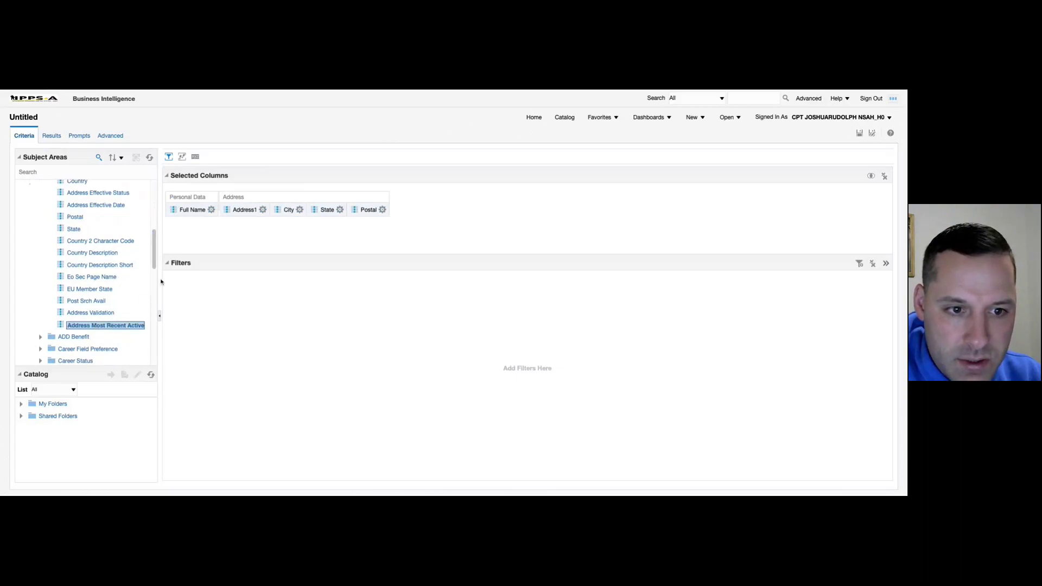
left_click_drag(155, 263, 154, 246)
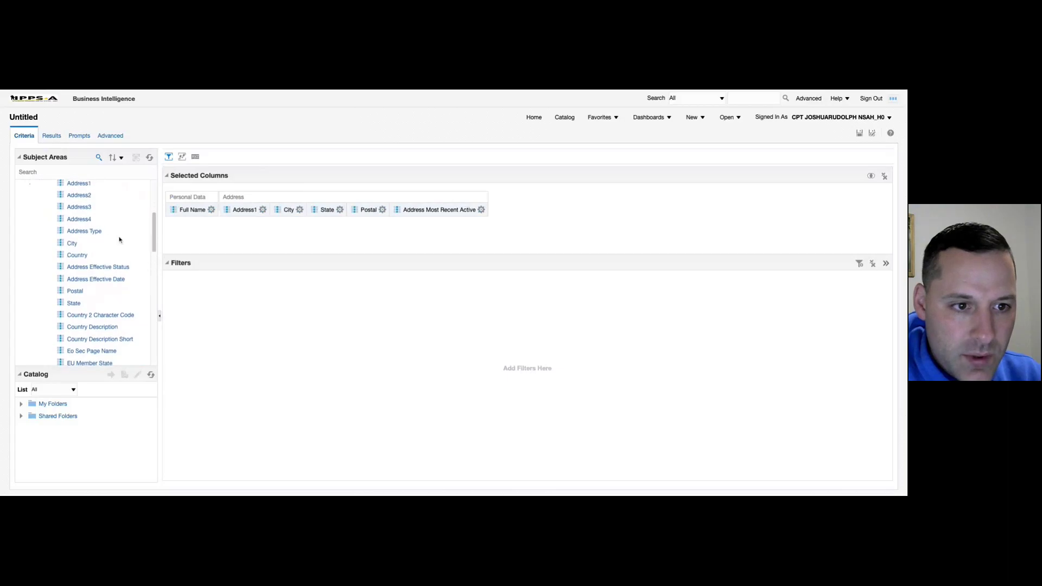
double_click(87, 232)
scroll(86, 271, "up", 3)
Step: Filter Address Most Recent Active to equal Y, then delete that column from the selected columns while keeping its filter
left_click(300, 210)
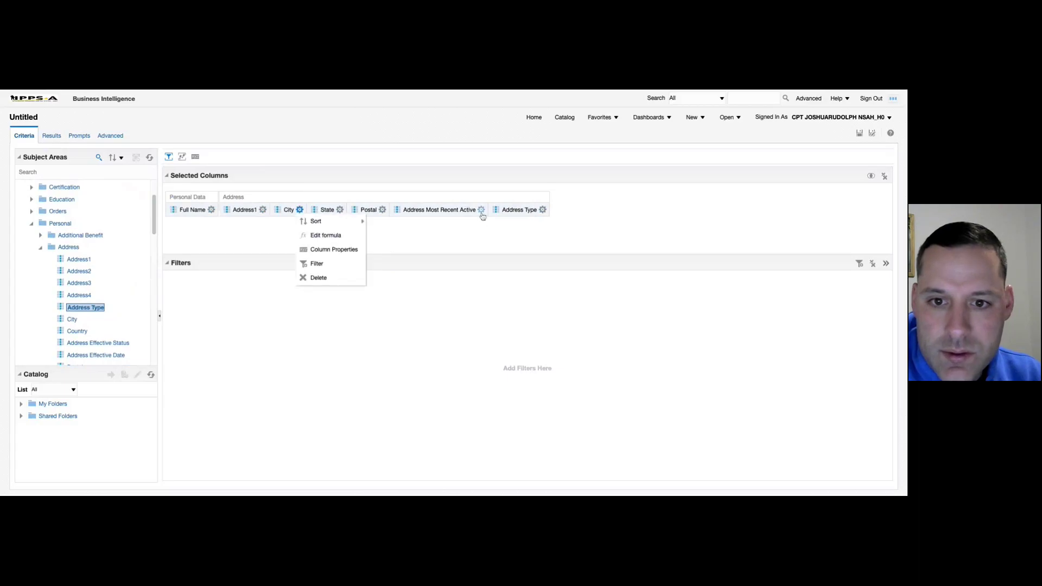
left_click(480, 210)
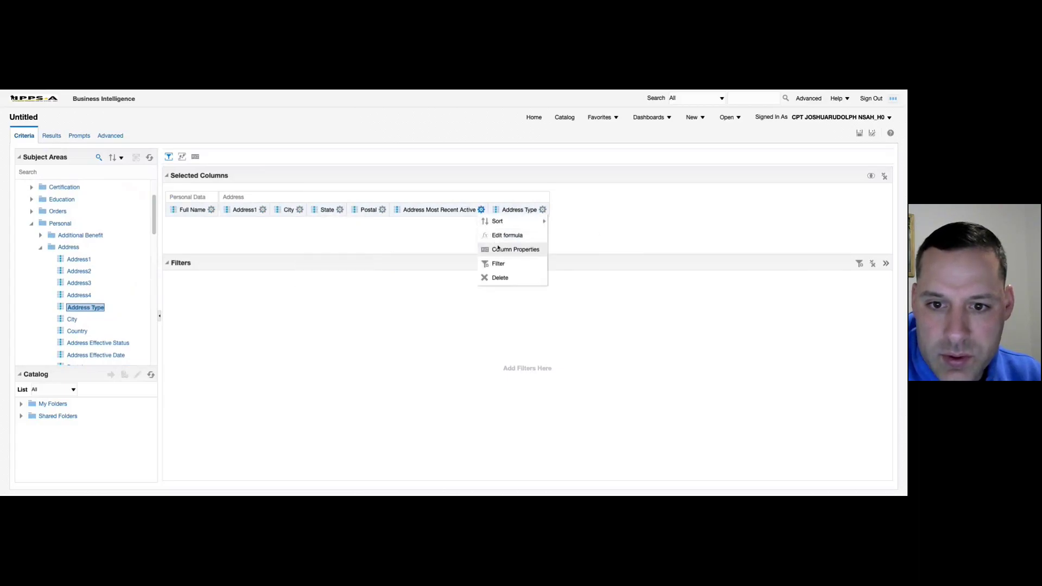
left_click(497, 266)
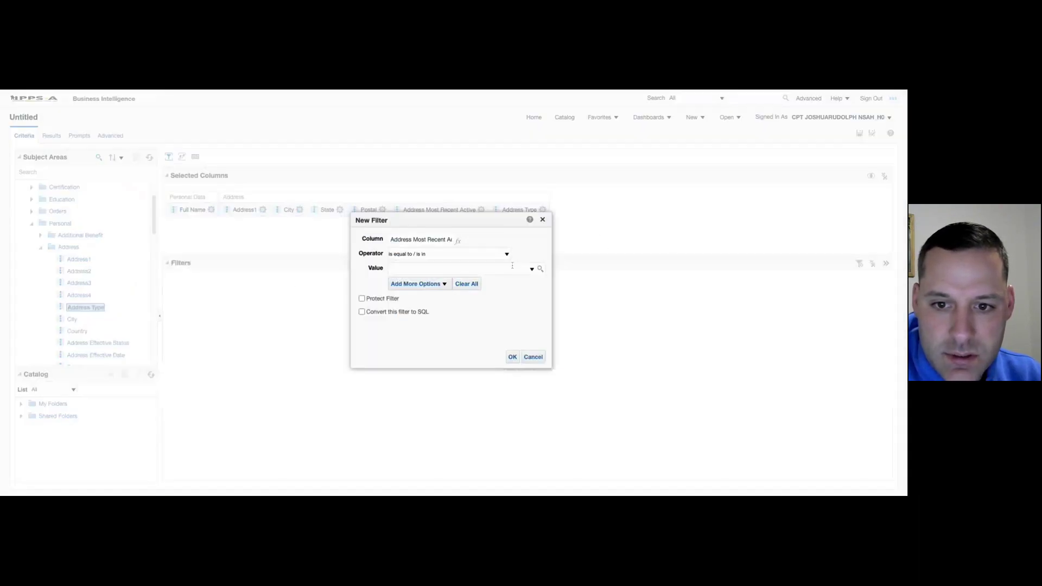
left_click(532, 268)
left_click(398, 294)
left_click(512, 357)
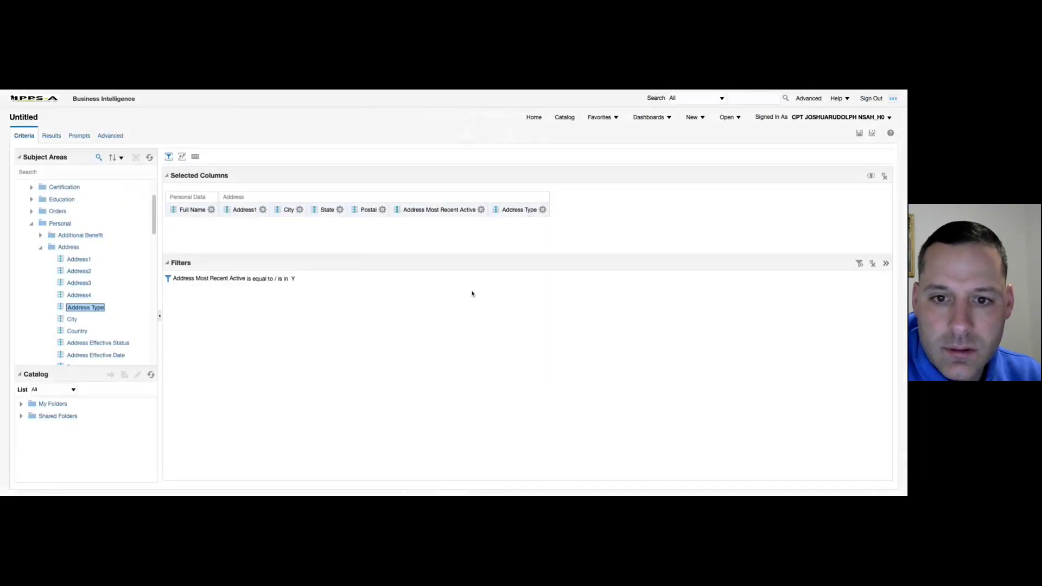
left_click(481, 211)
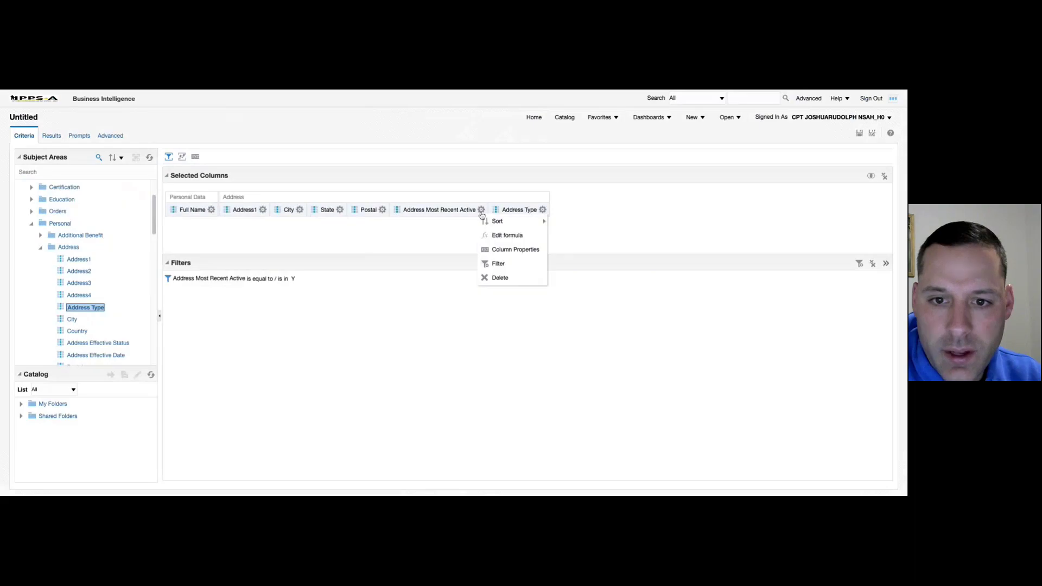
left_click(501, 279)
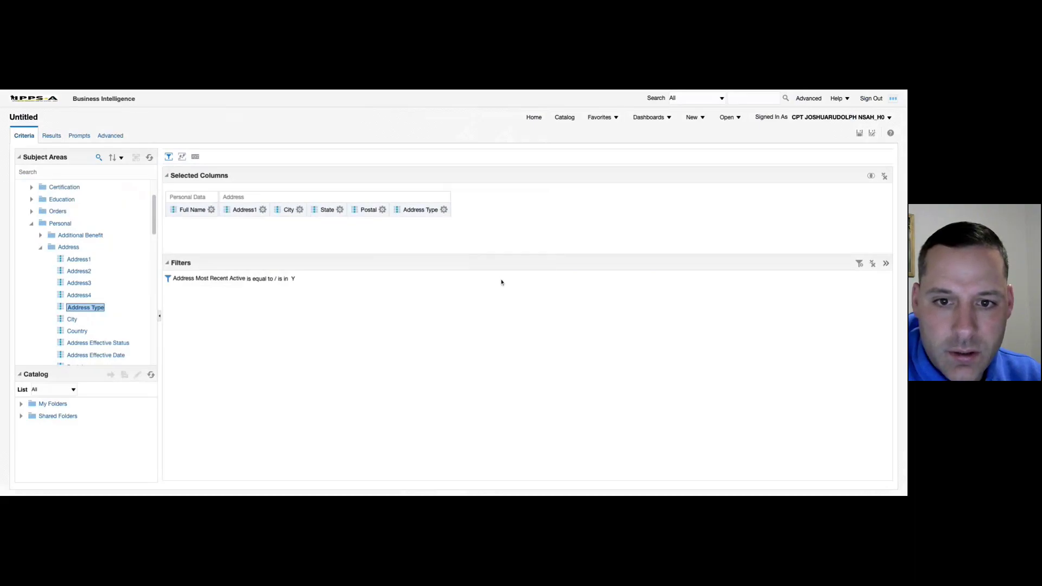
Step: Filter Address Type to equal MAIL, then delete that column from the selected columns while keeping its filter
left_click(444, 210)
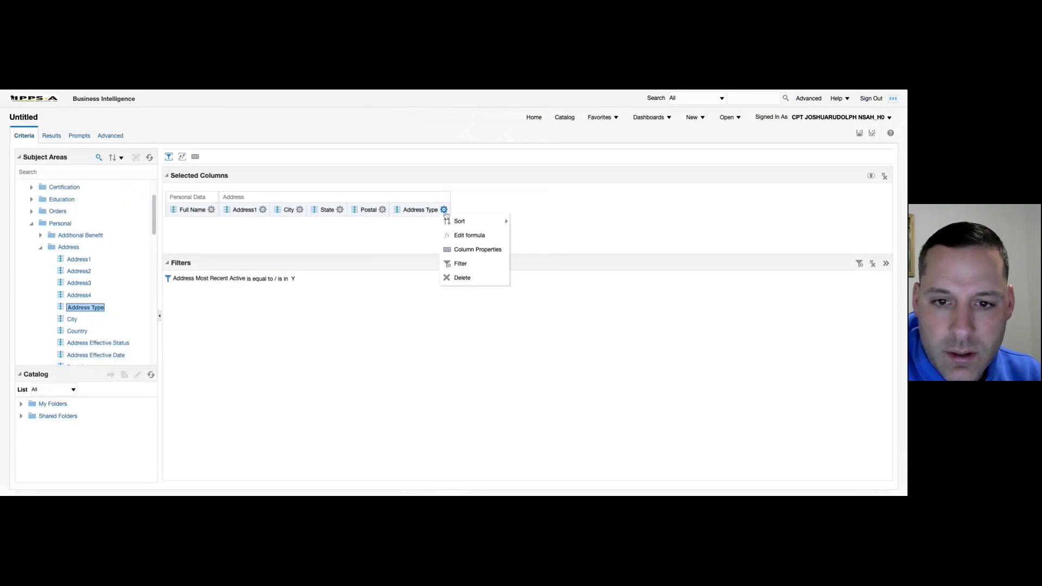
left_click(463, 264)
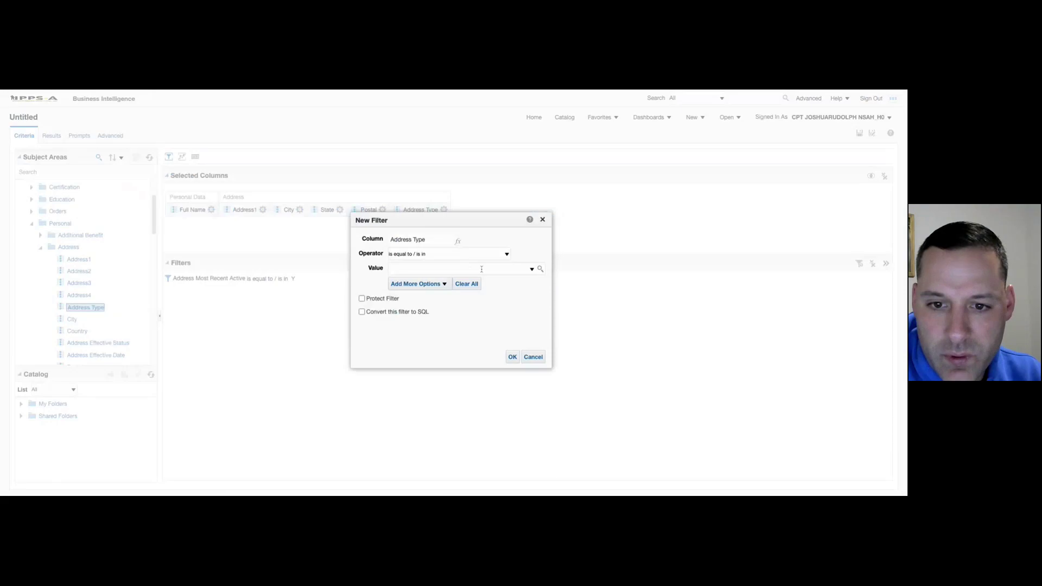
left_click(531, 269)
scroll(413, 307, "down", 3)
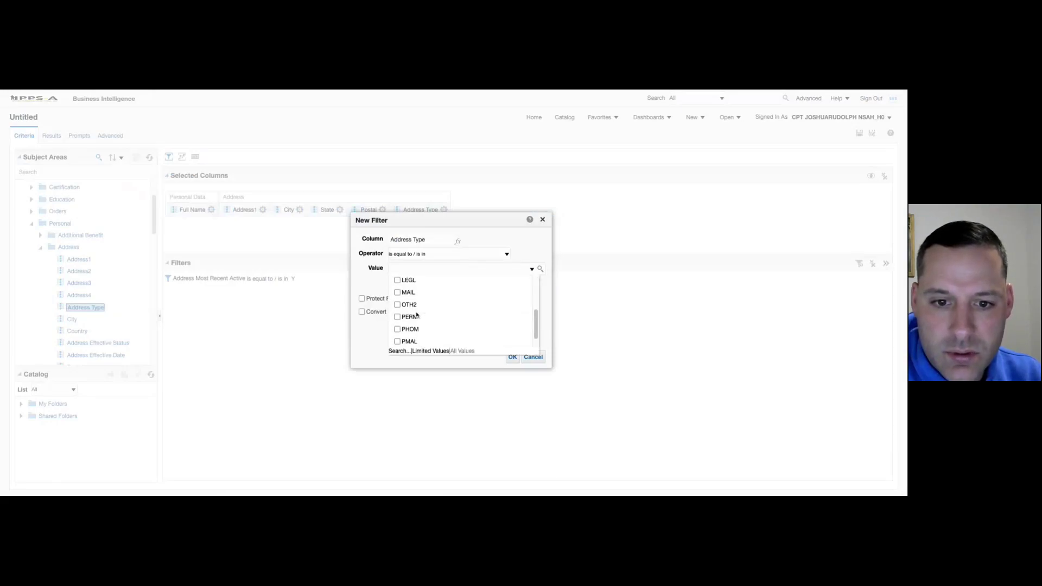
left_click(399, 292)
left_click(389, 337)
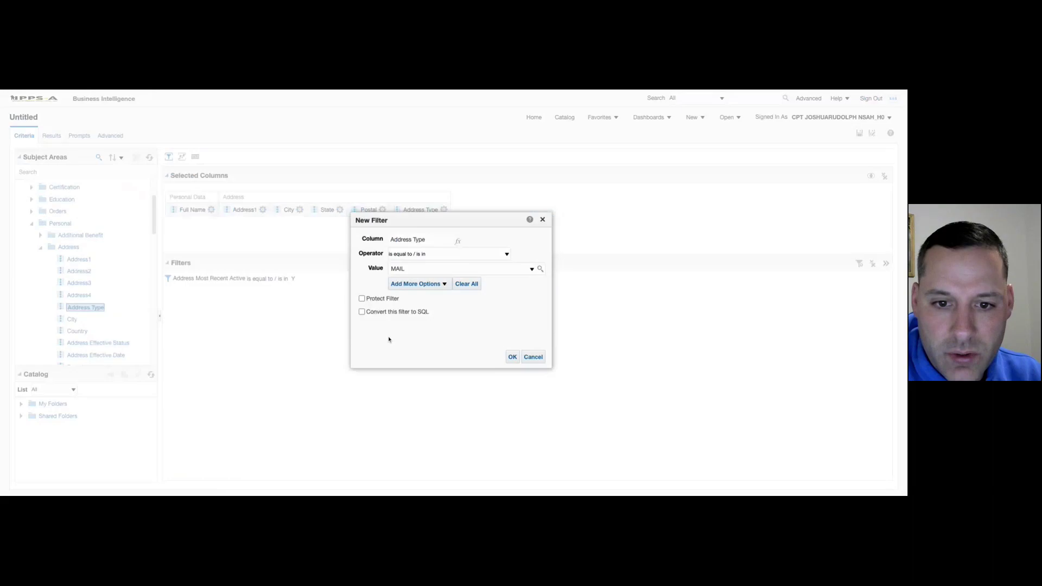
left_click(513, 358)
left_click(444, 210)
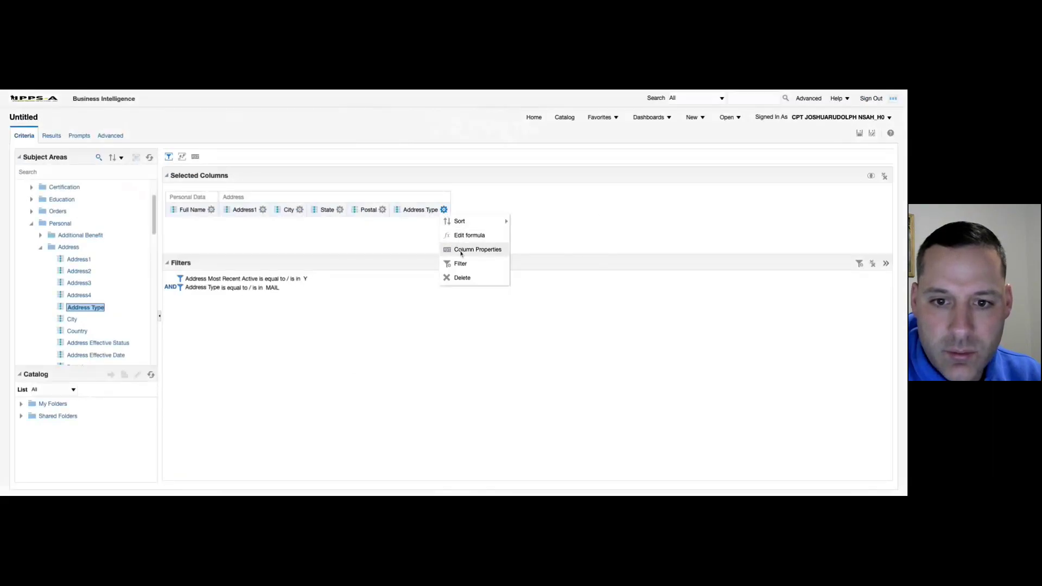
left_click(463, 278)
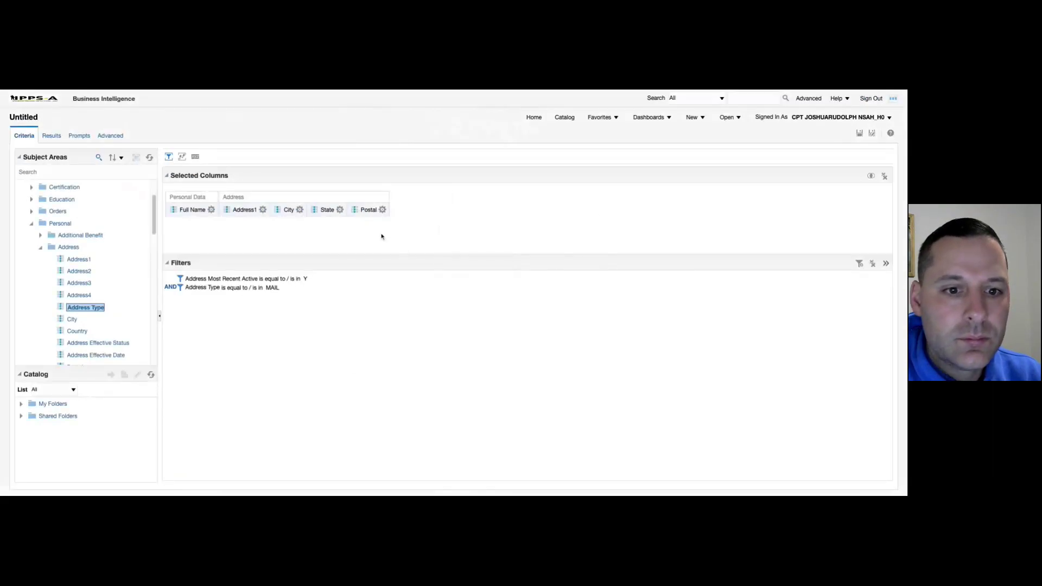
Step: Display the analysis results, set the table's data viewing to content paging, and look through the listed rows
left_click(52, 137)
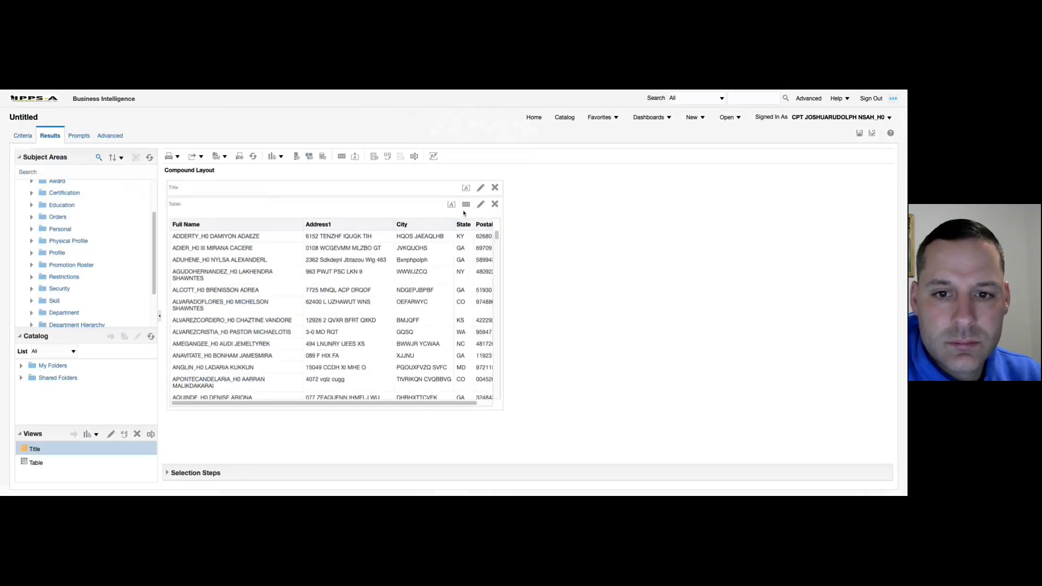
left_click(466, 205)
left_click(450, 246)
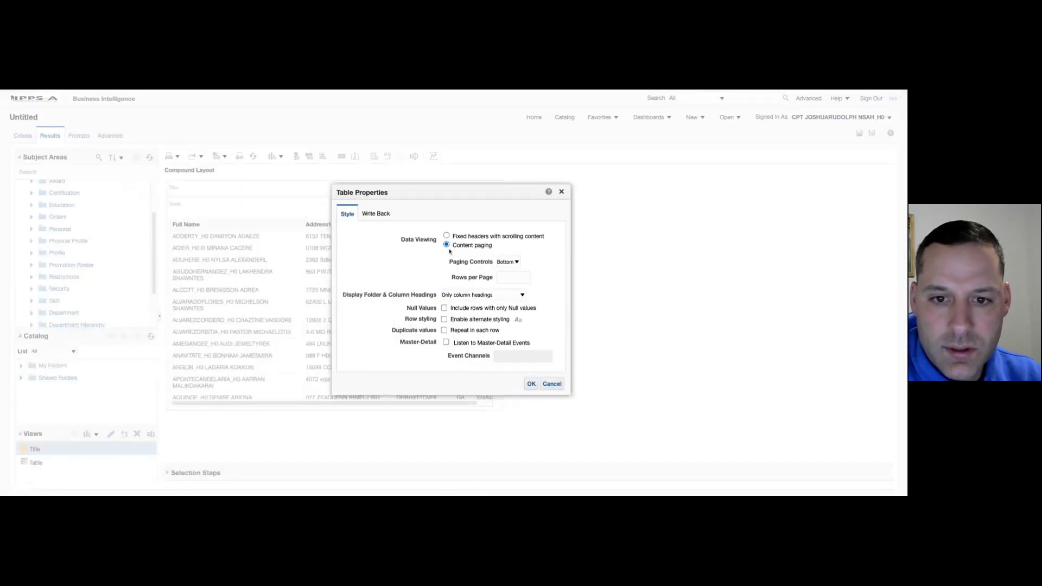
left_click(531, 384)
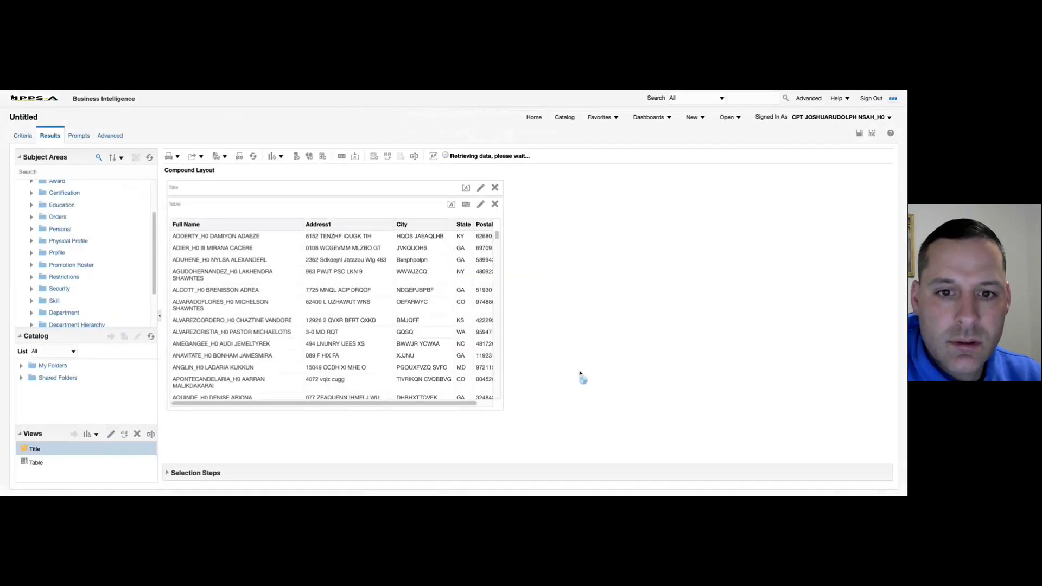
scroll(573, 372, "down", 10)
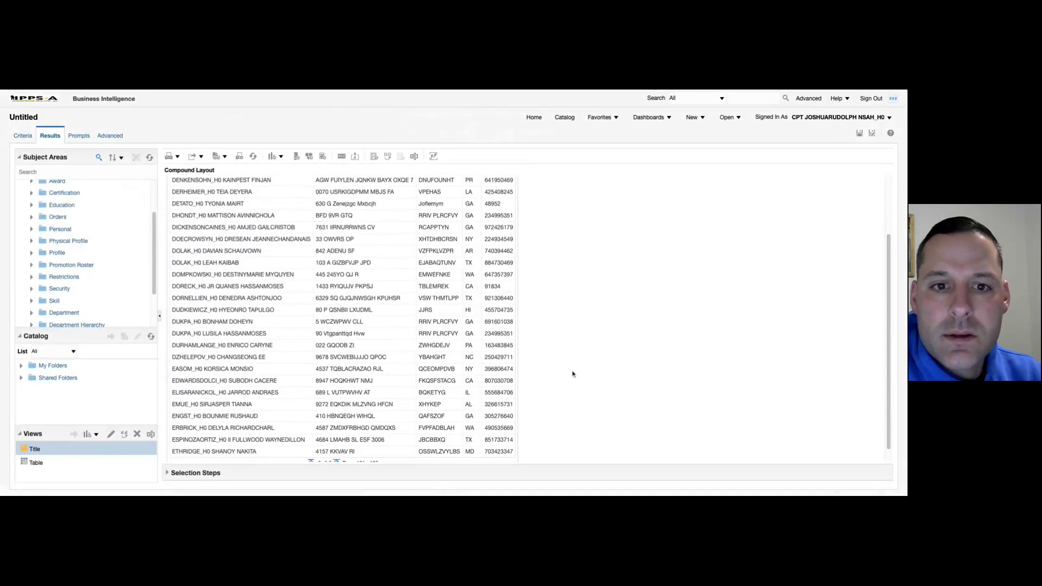
scroll(573, 369, "up", 3)
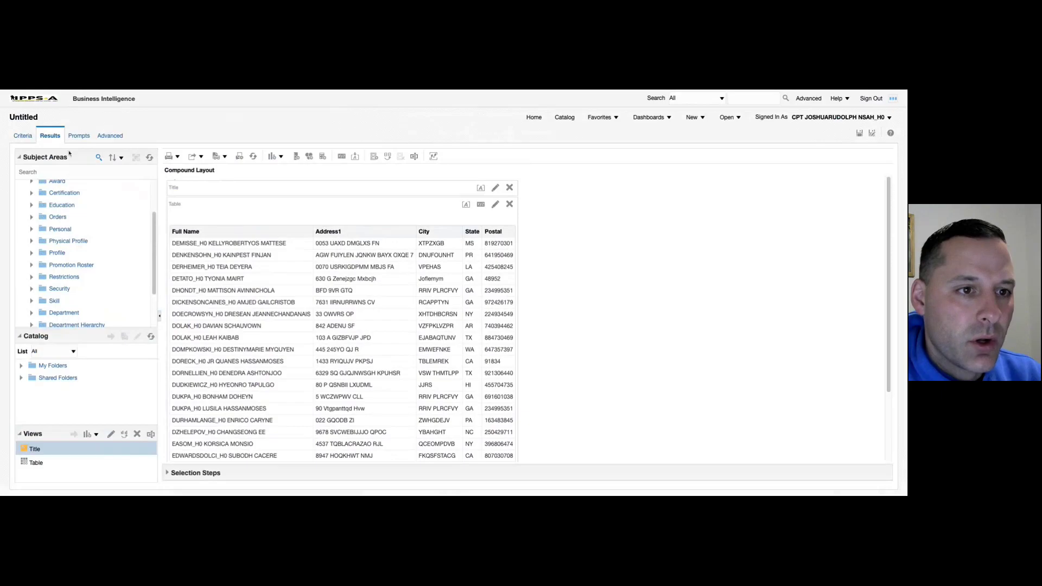
Step: Return to the analysis criteria, add a second Address1 column to the selected columns, and open its column formula for editing
left_click(22, 137)
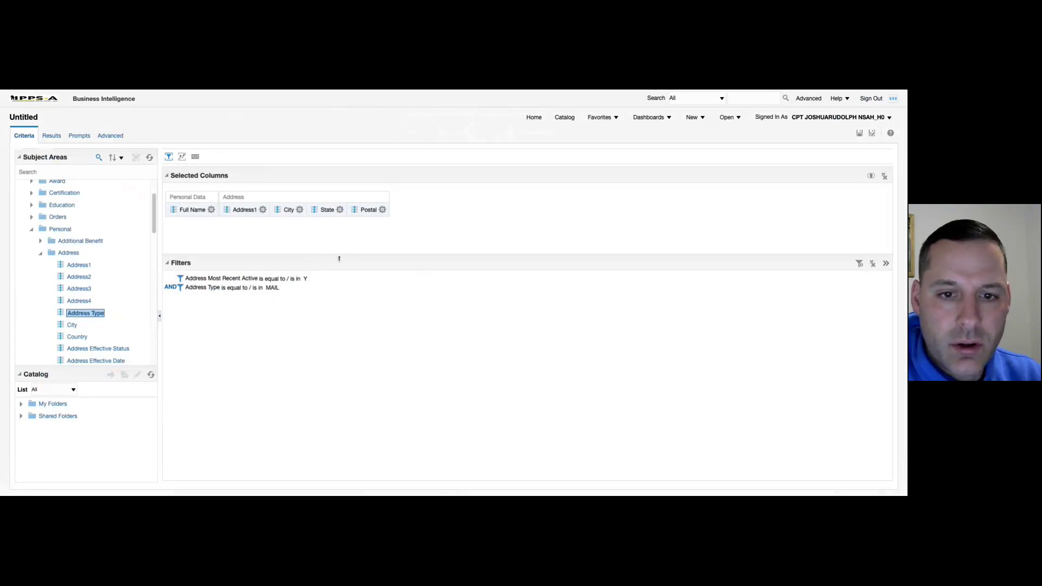
double_click(77, 266)
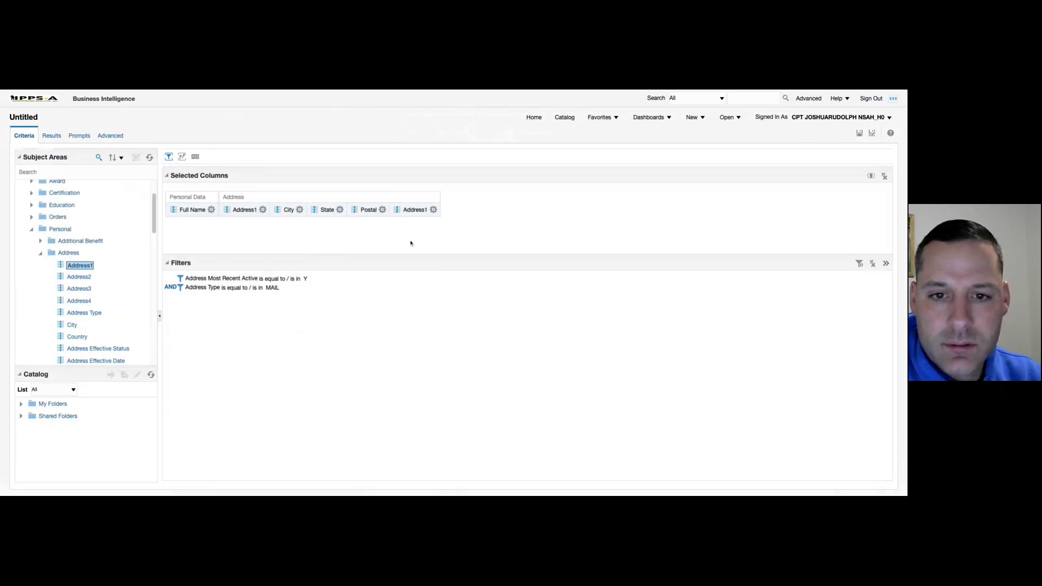
left_click(433, 210)
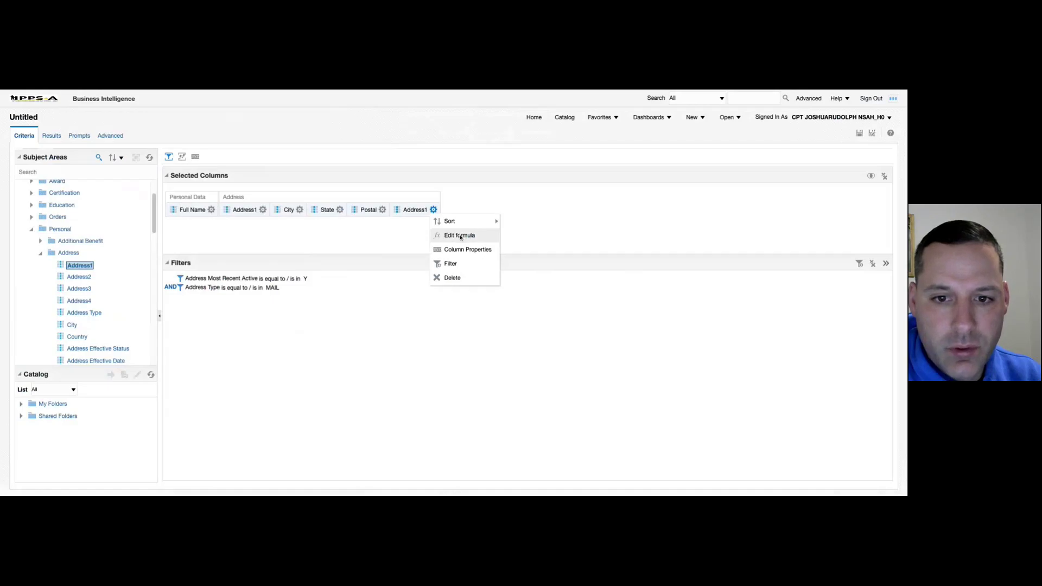
left_click(460, 235)
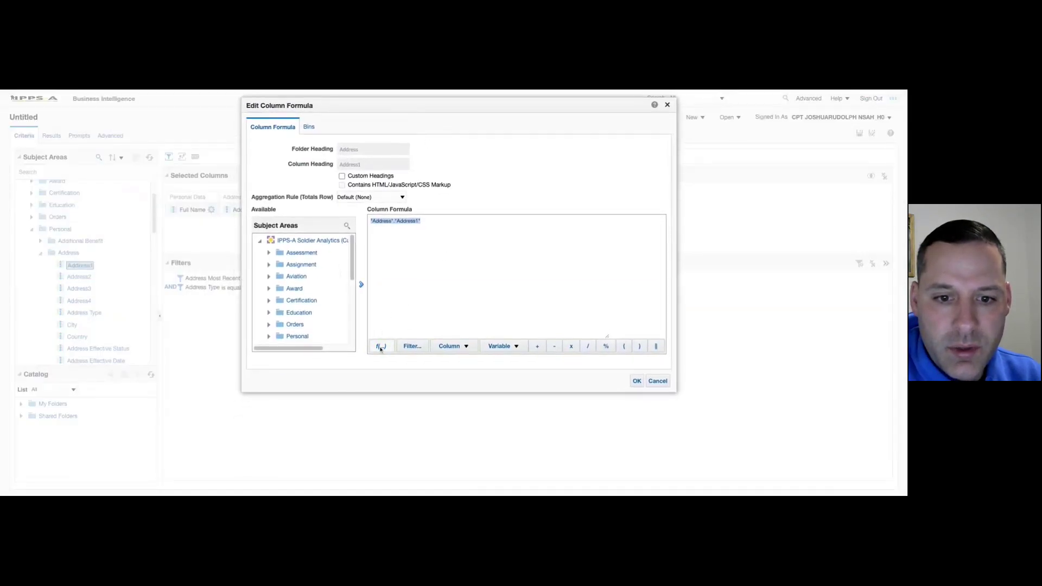
Step: Wrap the second Address1 column's formula in the Concat string function
left_click(379, 345)
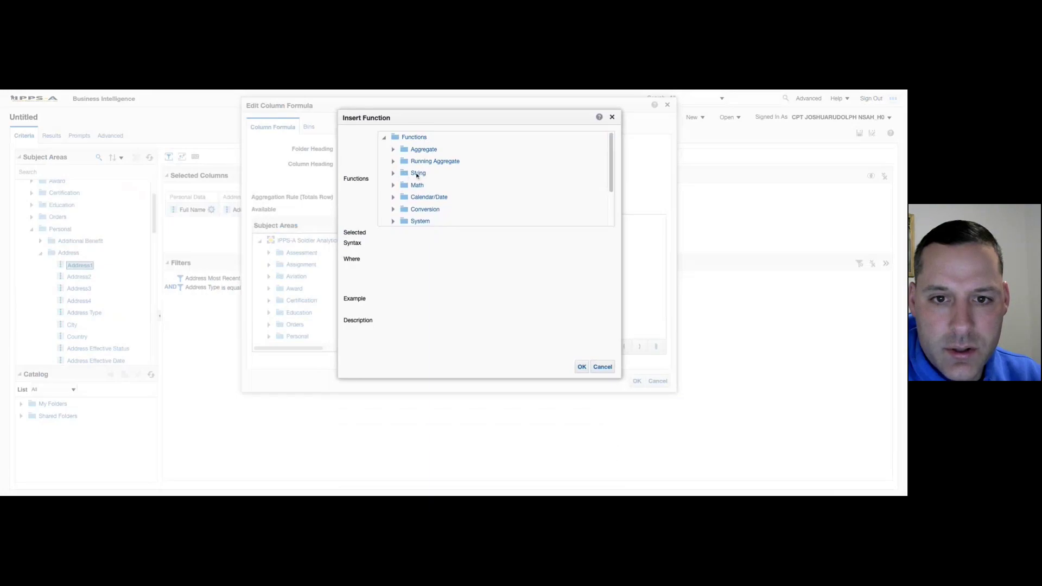
left_click(394, 175)
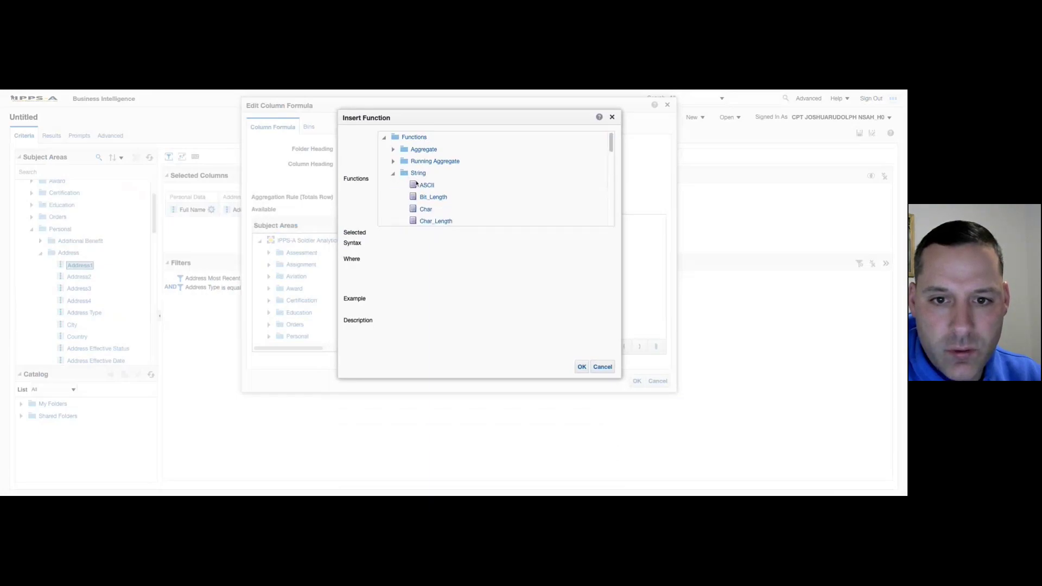
left_click_drag(611, 141, 610, 153)
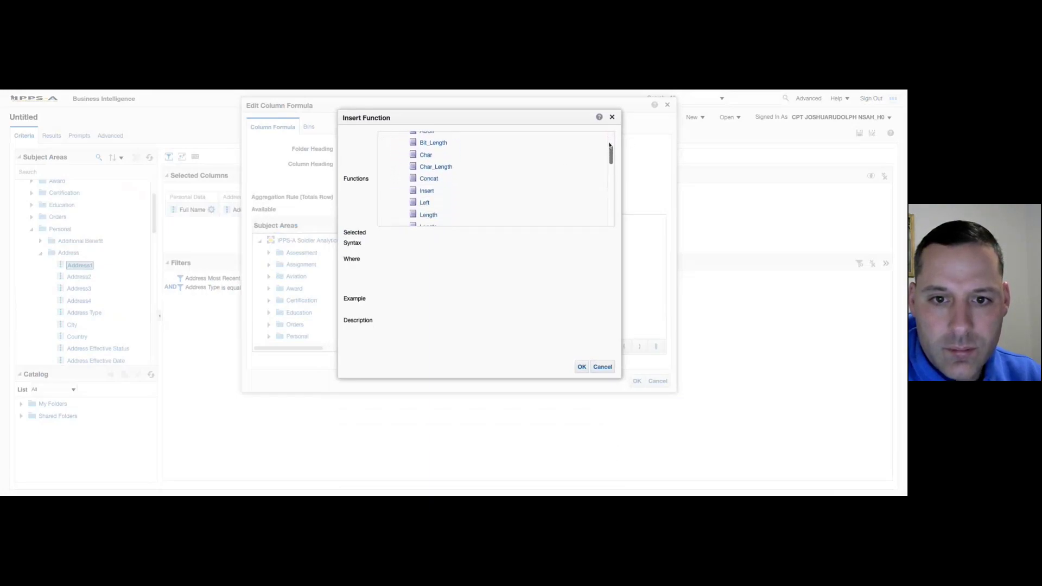
left_click(434, 181)
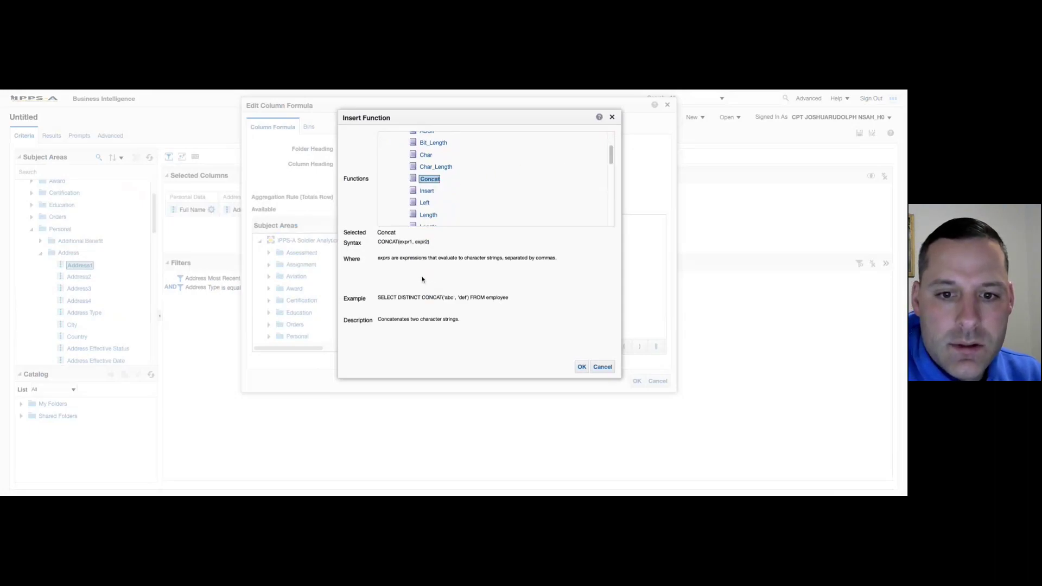
double_click(405, 242)
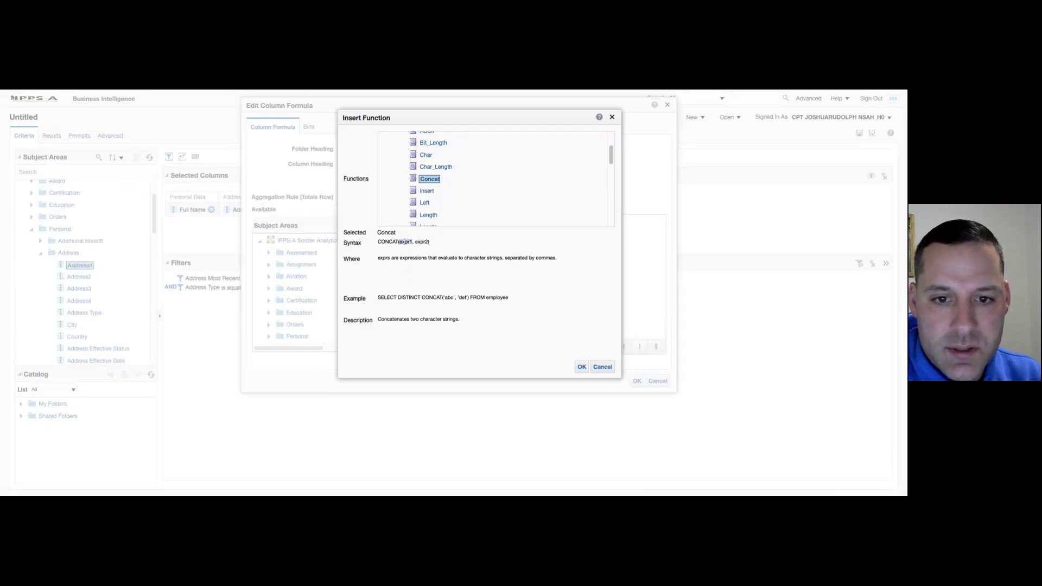
double_click(423, 242)
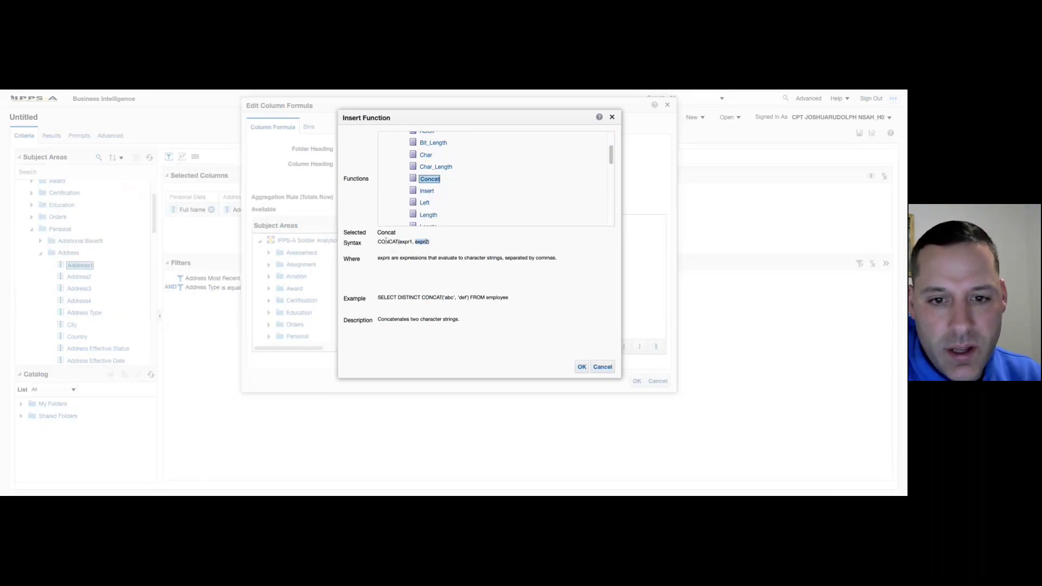
double_click(406, 242)
double_click(422, 242)
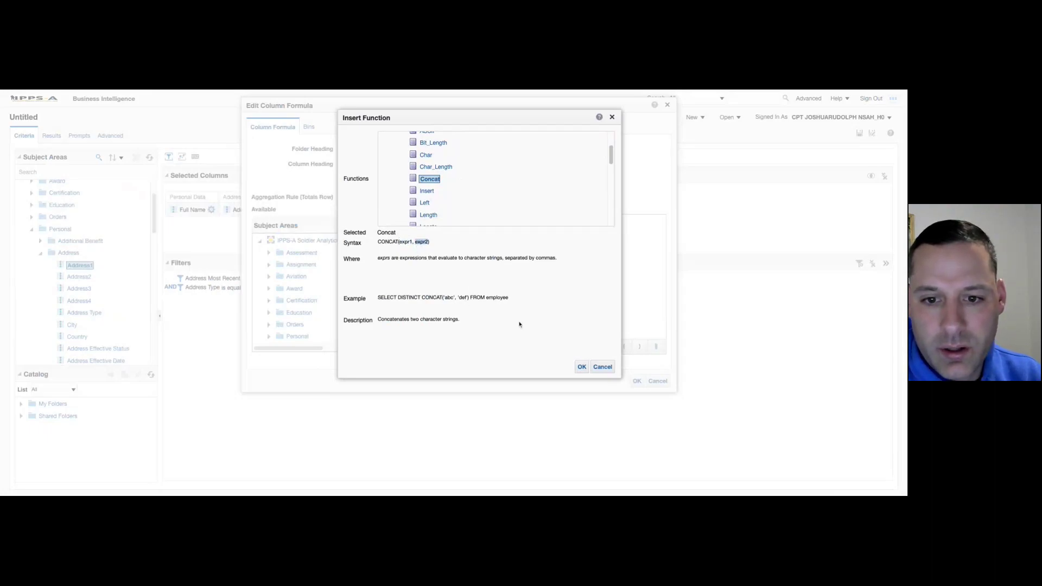
left_click(581, 367)
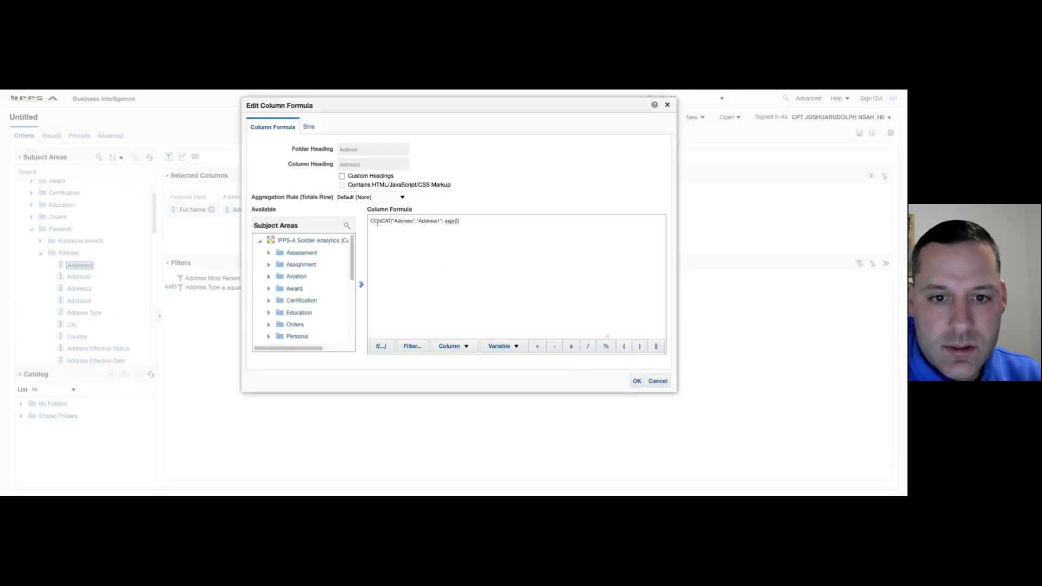
Step: Replace the expr2 placeholder in the CONCAT formula with the City column and review the whole formula
double_click(429, 222)
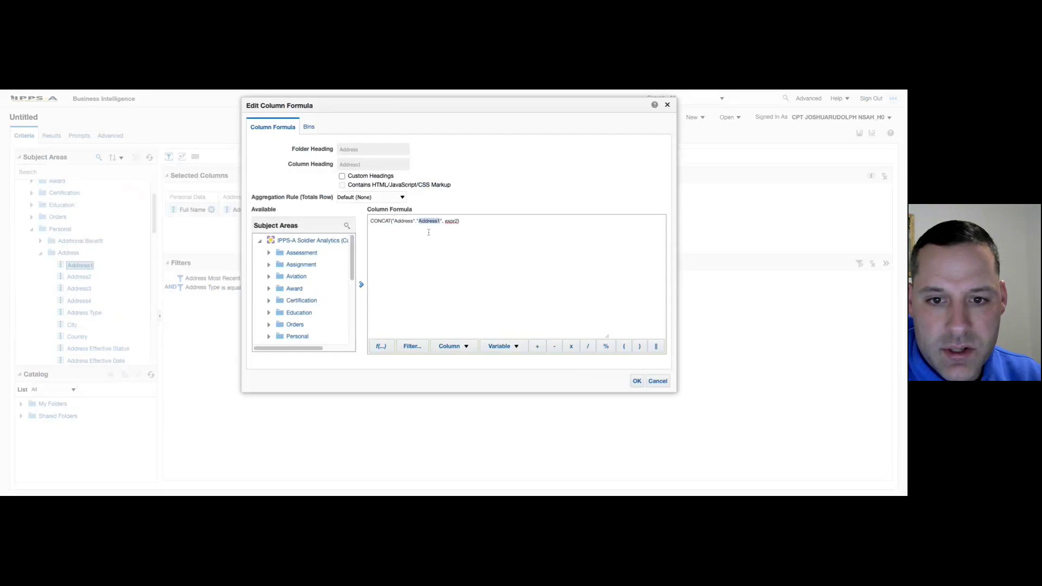
double_click(451, 222)
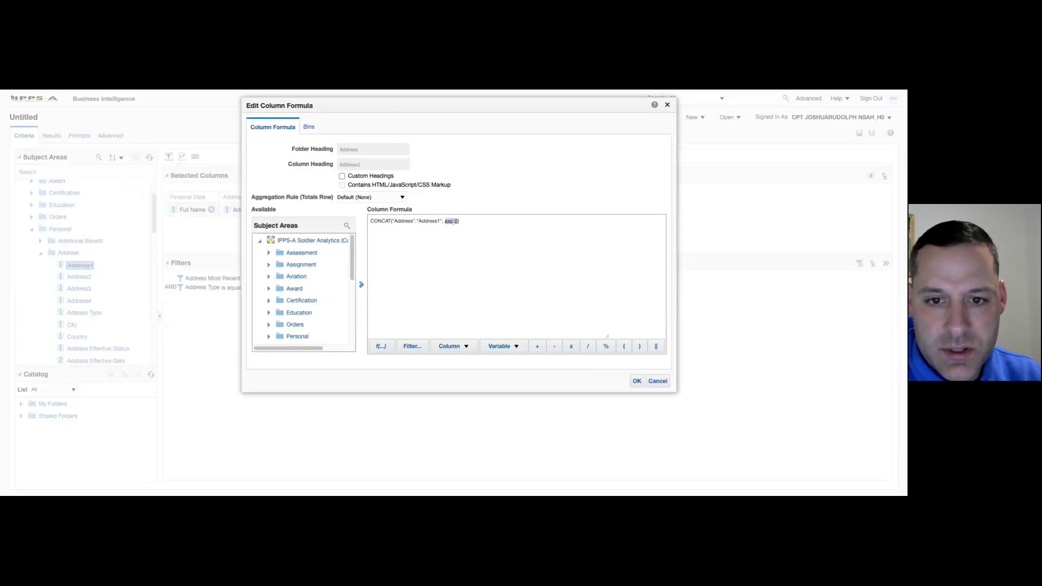
left_click(465, 346)
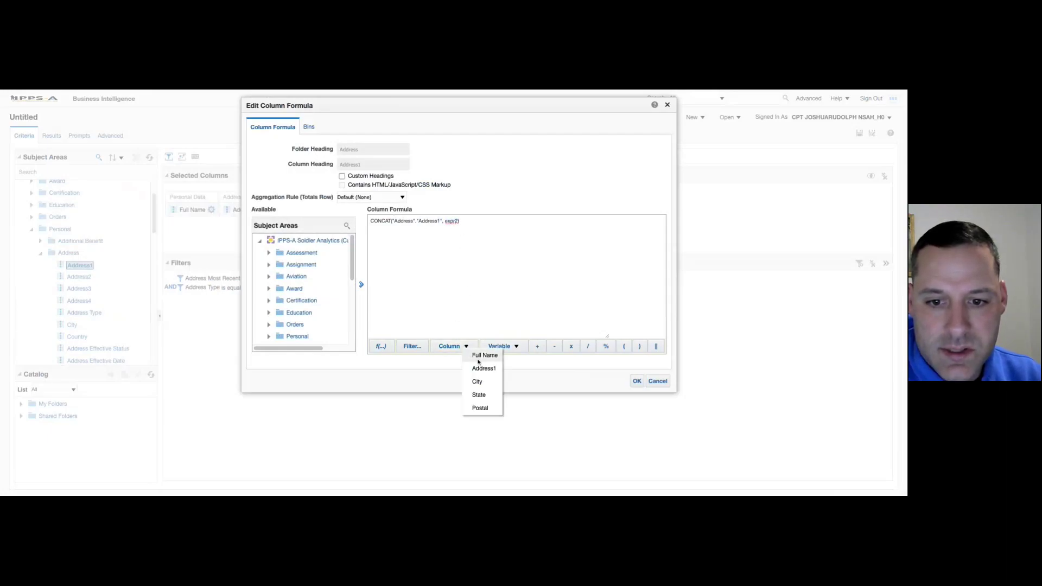
left_click(478, 382)
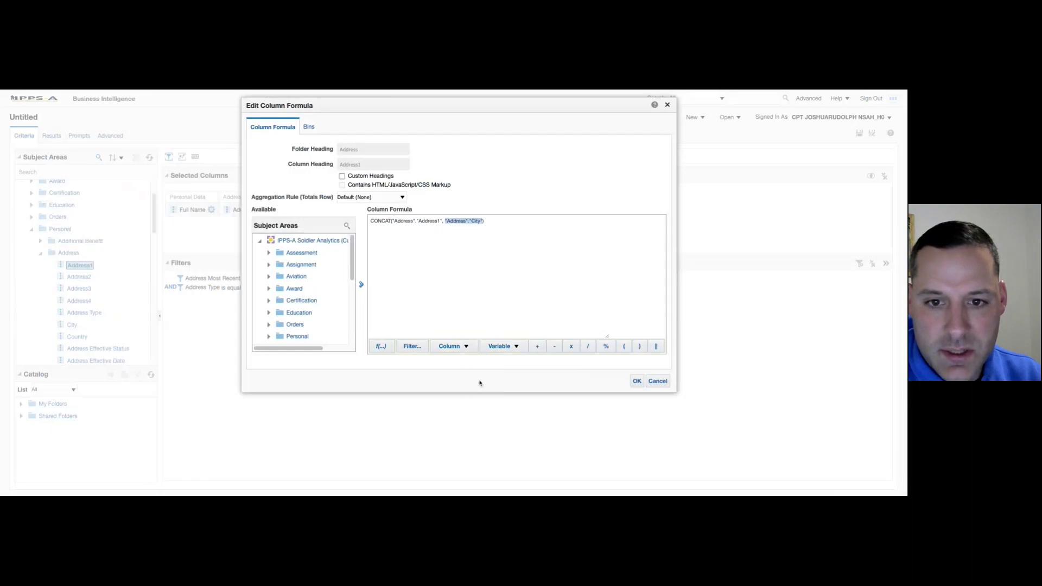
key("ctrl+shift+Left")
key("ctrl+shift+Left")
key("ctrl+shift+Left")
key("ctrl+shift+Left")
key("ctrl+shift+Left")
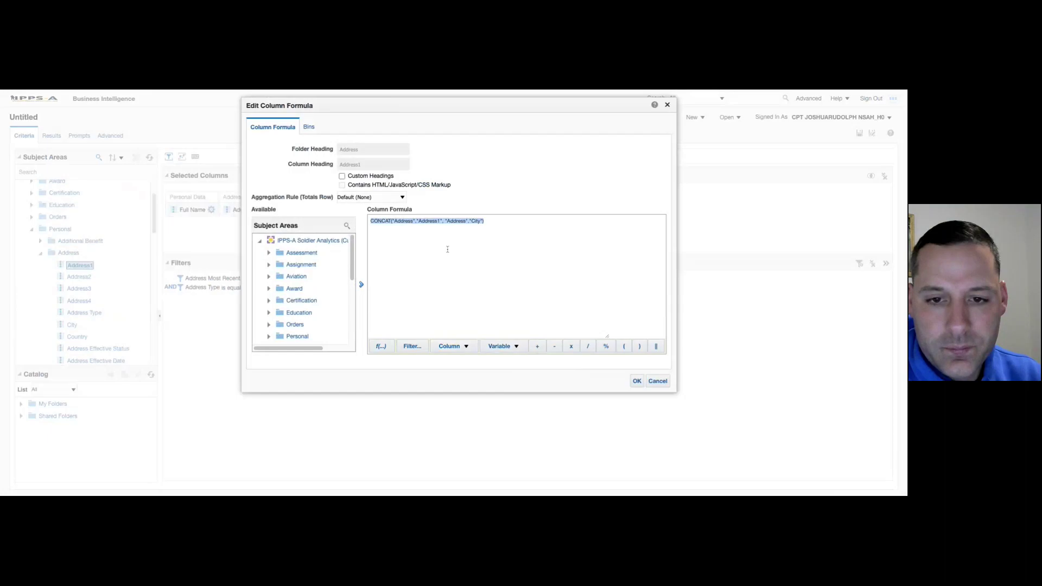
Step: Enable custom headings, set the column heading to Combined Address, accept the formula, and display the analysis results
left_click(342, 176)
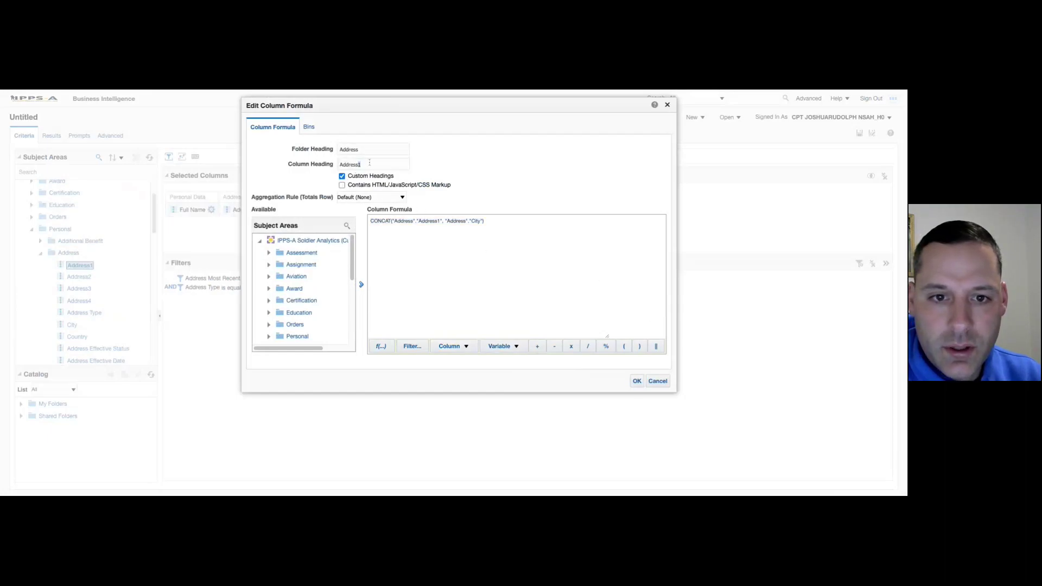
double_click(353, 164)
type("Combined Address")
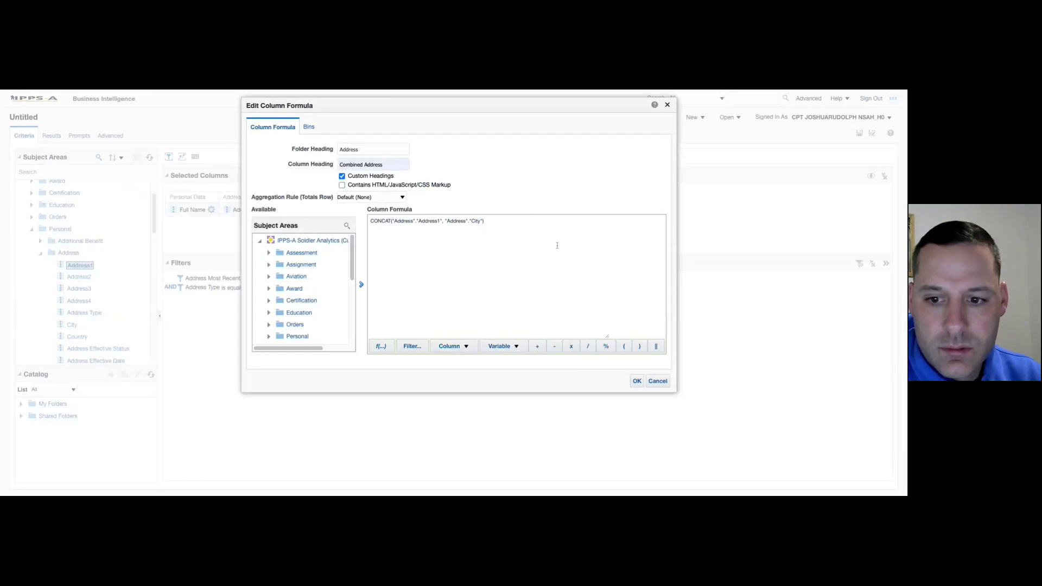
left_click(637, 381)
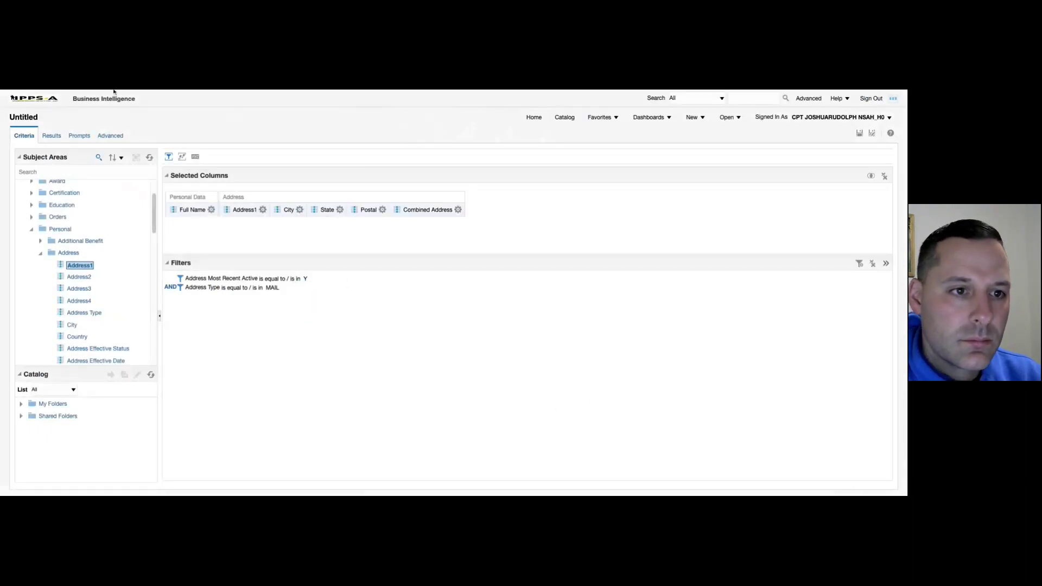
left_click(51, 135)
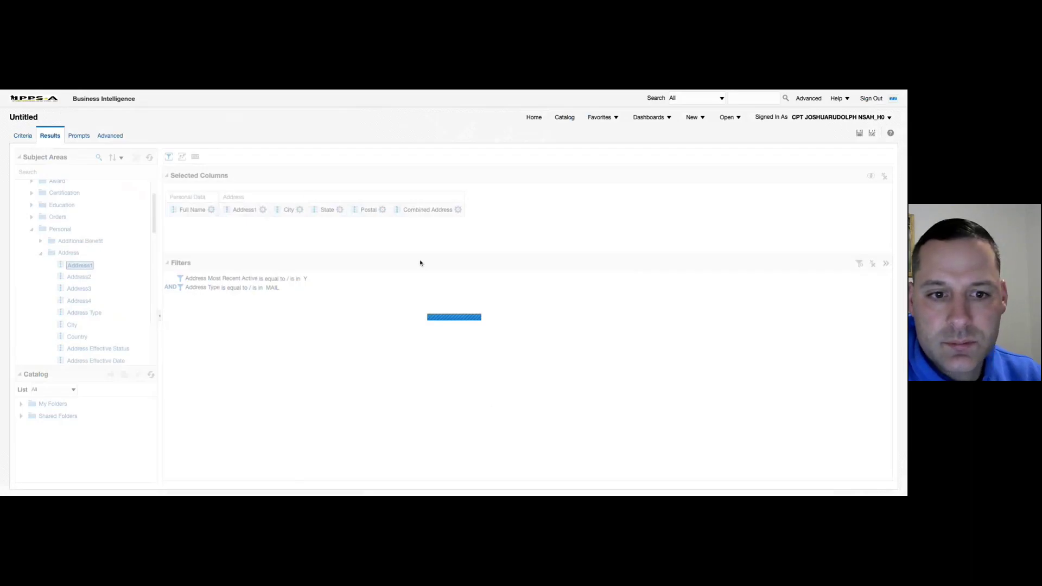
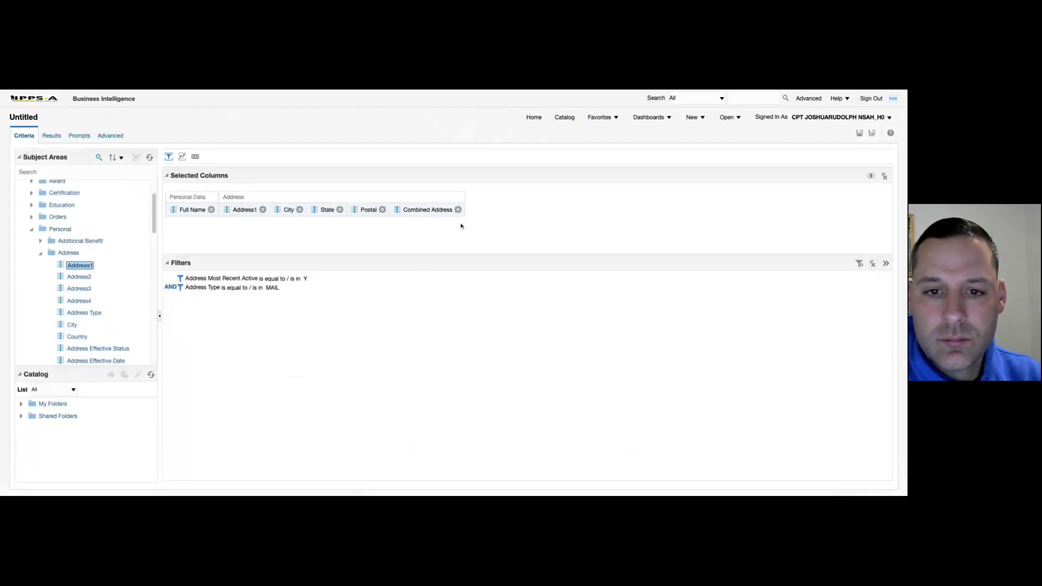
Step: Open the Combined Address column's formula for editing again from the analysis criteria
left_click(458, 210)
mouse_move(470, 221)
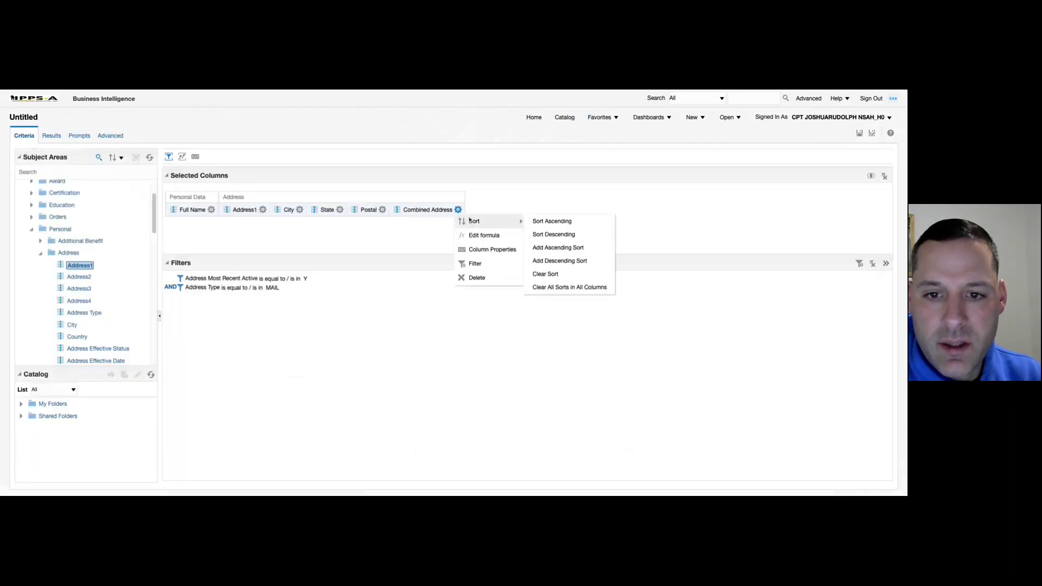
left_click(484, 236)
left_click(416, 276)
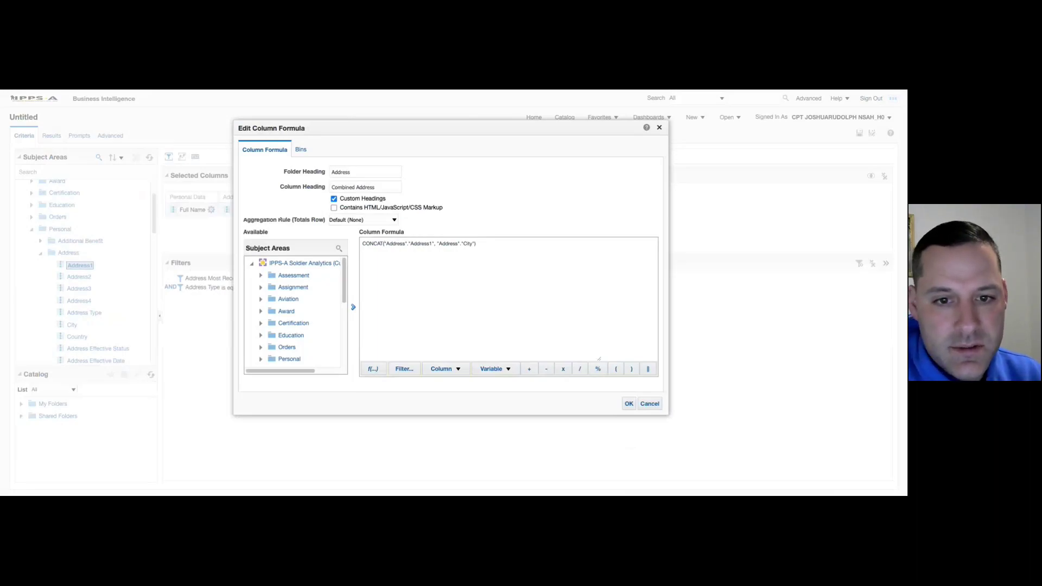
Step: Try to nest the Address1 and City CONCAT inside two more CONCAT functions at the start of the formula
left_click(384, 244)
type("CONCAT(CONCAT")
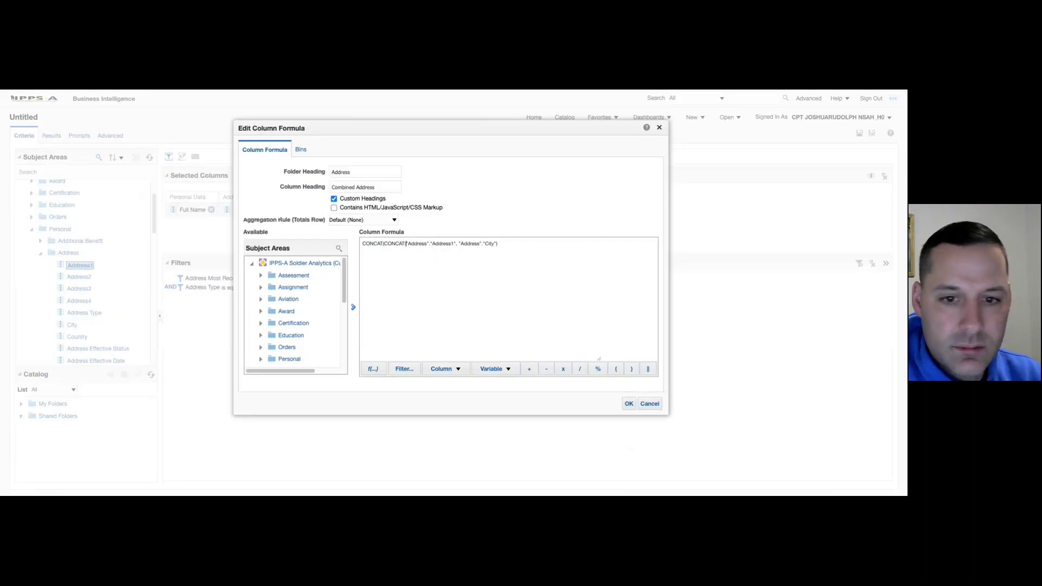
type("(CONCAT")
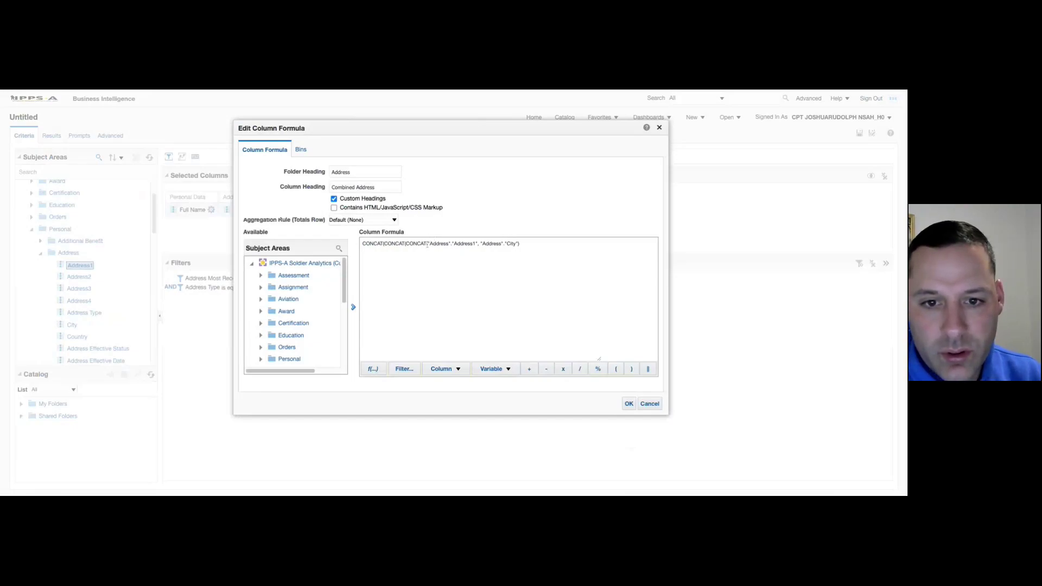
left_click_drag(429, 244, 518, 244)
left_click(523, 253)
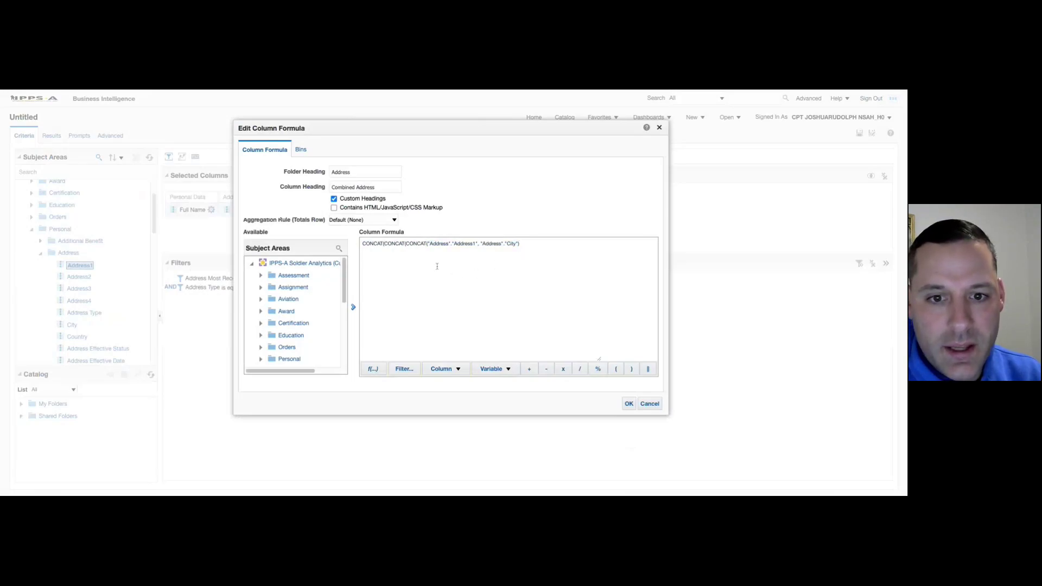
Step: Delete the entire Combined Address formula and insert the Address1 column in its place
key("ctrl+shift+Left")
key("ctrl+shift+Left")
key("ctrl+shift+Left")
key("ctrl+shift+Left")
key("ctrl+shift+Left")
key("ctrl+shift+Left")
key("ctrl+shift+Left")
key("ctrl+shift+Left")
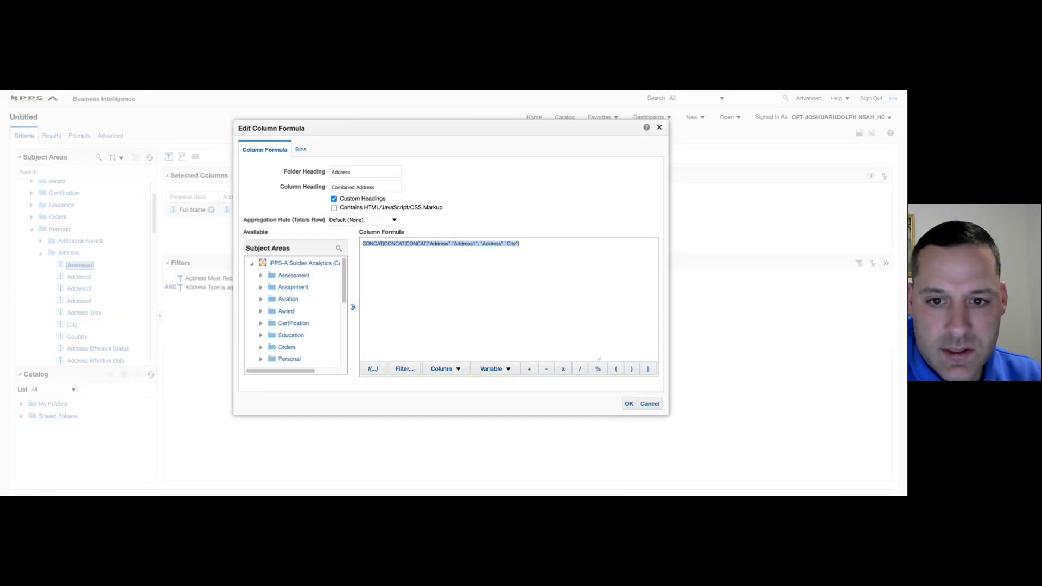
key("BackSpace")
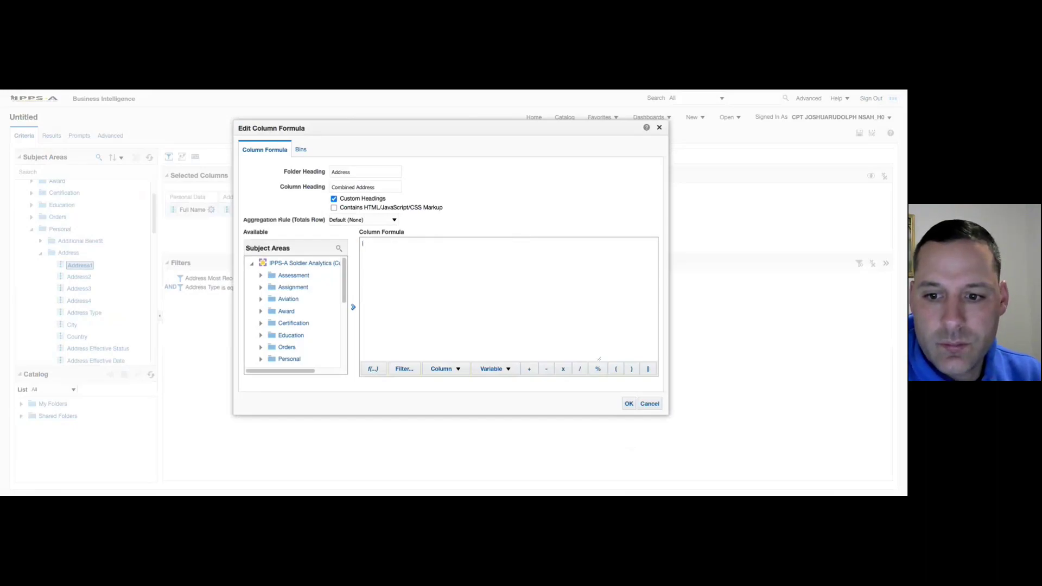
left_click(456, 370)
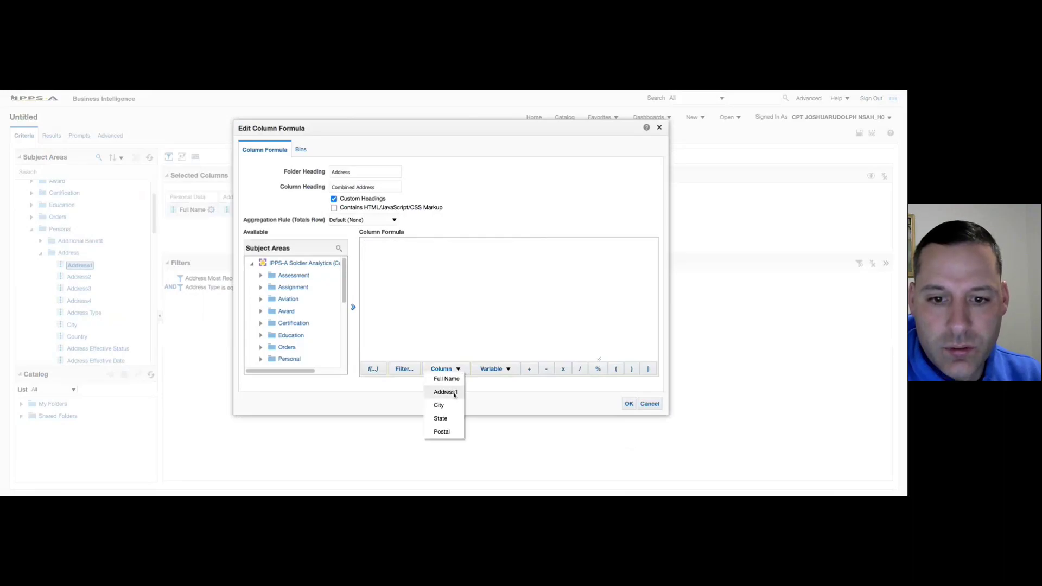
left_click(454, 393)
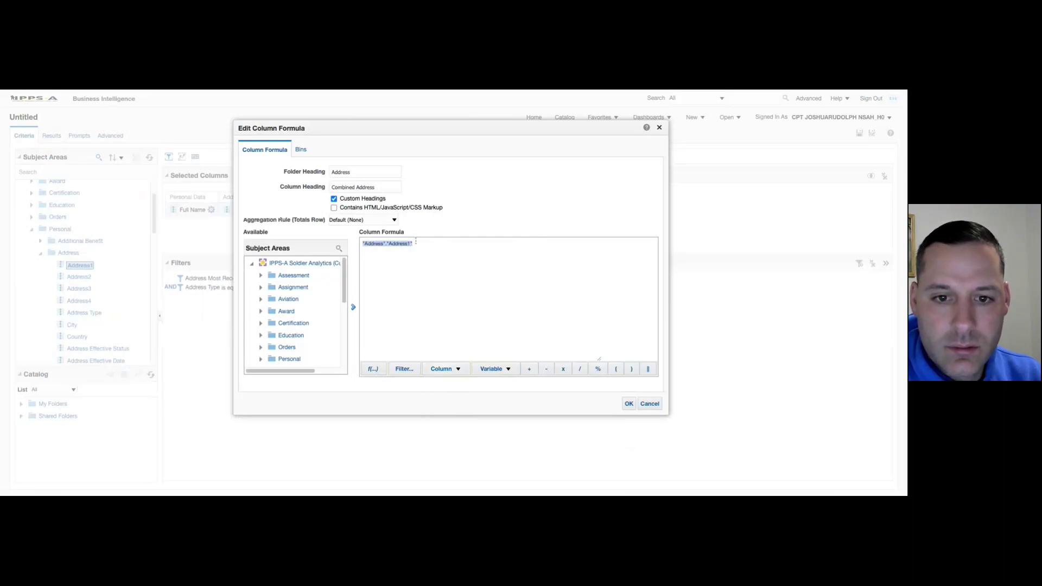
left_click(444, 247)
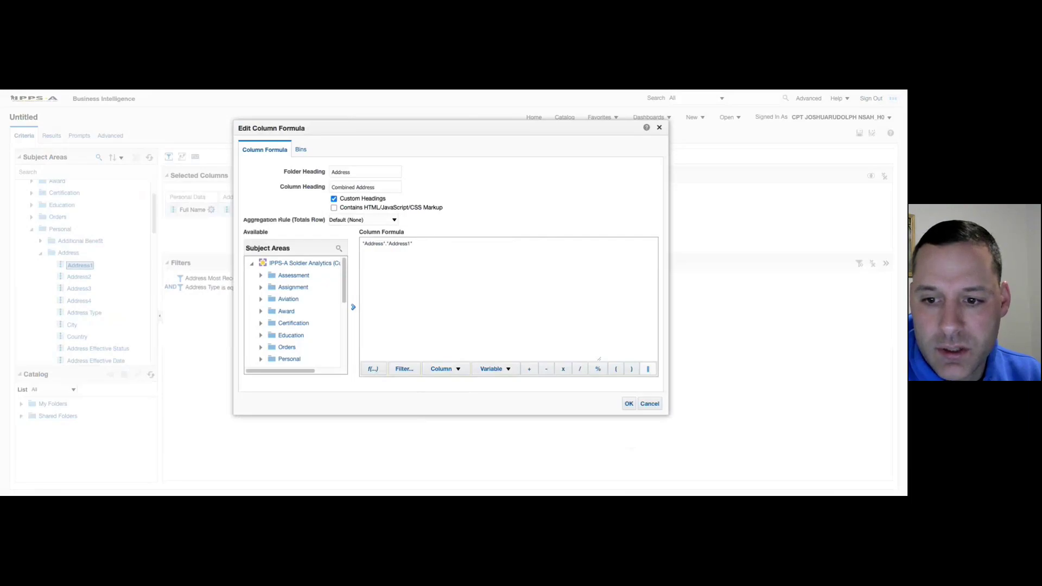
Step: Append the City column after Address1 in the Combined Address formula, joined with the || concatenation operator
left_click(649, 369)
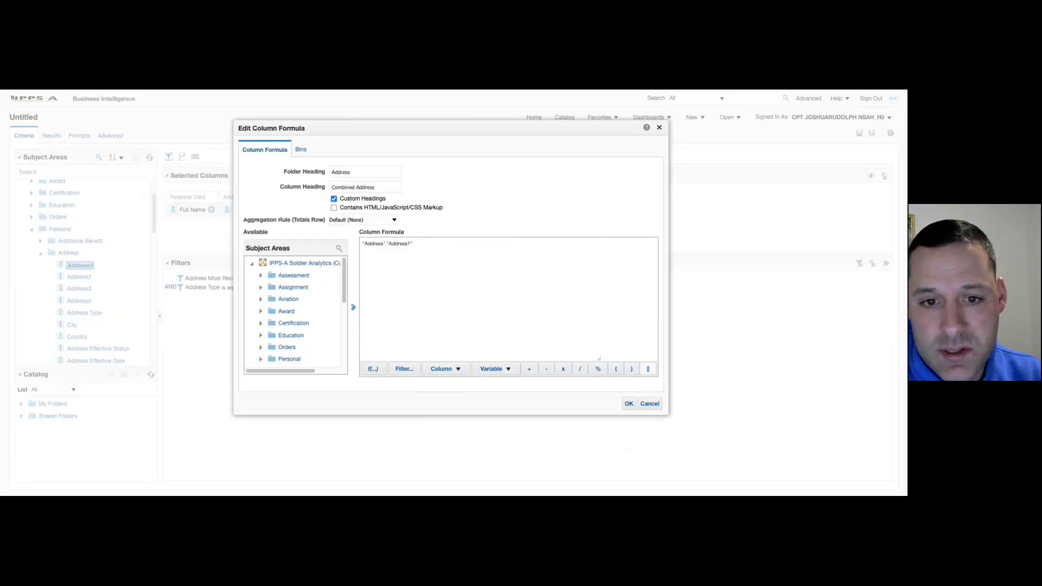
key("shift+Left")
key("shift+Left")
key("shift+Left")
key("shift+Left")
key("shift+Left")
key("shift+Left")
key("shift+Left")
key("shift+Left")
key("shift+Left")
key("shift+Left")
key("shift+Left")
key("shift+Left")
key("shift+Left")
key("shift+Left")
key("shift+Left")
key("shift+Left")
key("shift+Left")
key("shift+Left")
key("shift+Left")
key("shift+Left")
left_click(414, 243)
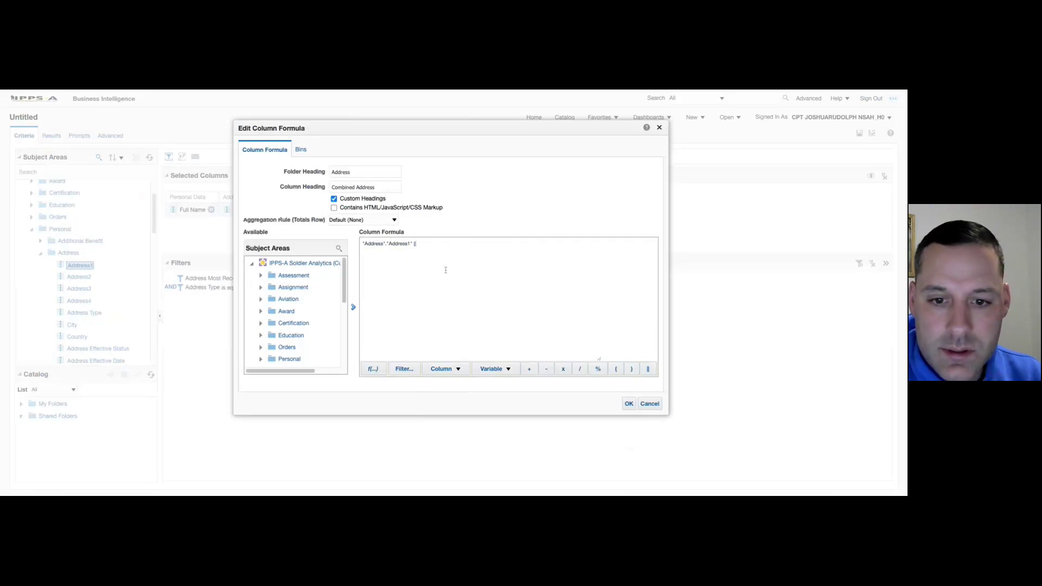
left_click(455, 369)
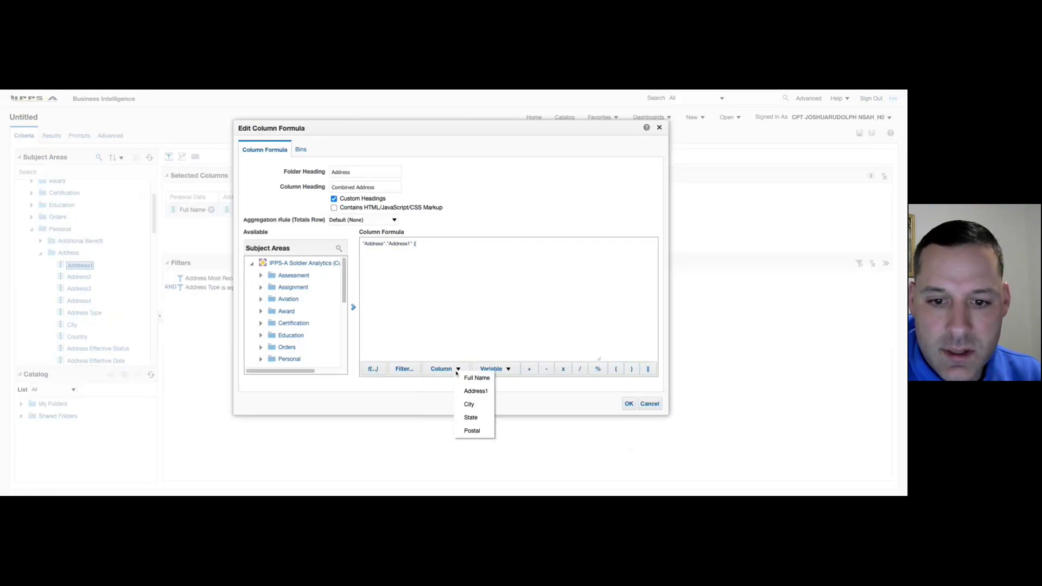
left_click(470, 405)
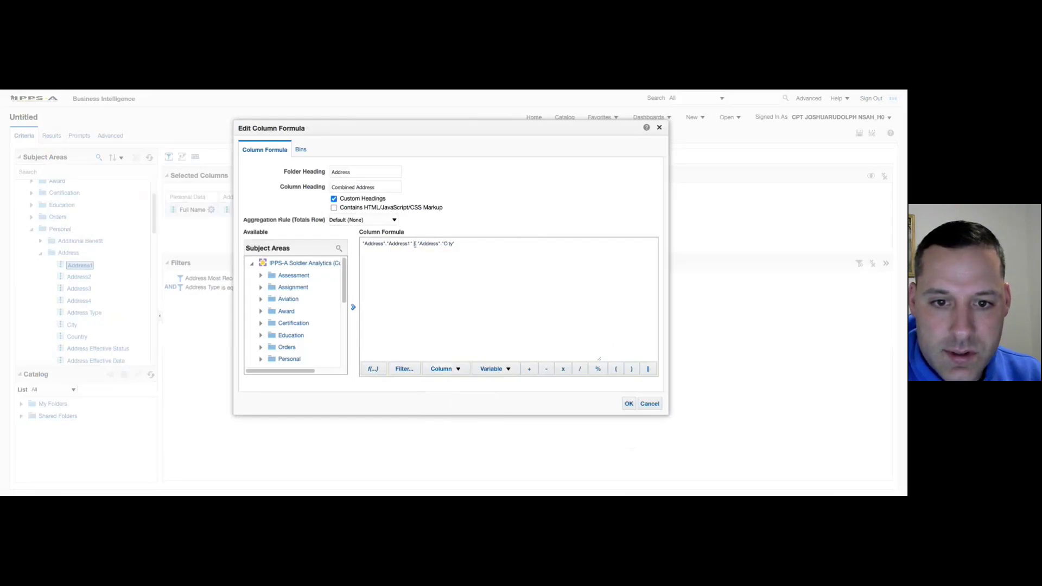
left_click_drag(418, 243, 464, 244)
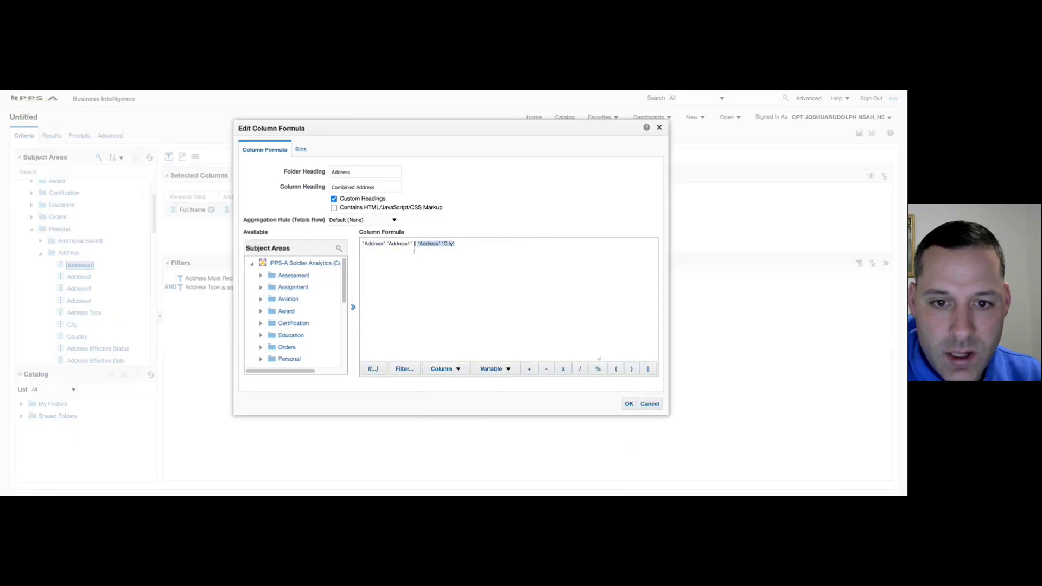
left_click_drag(362, 243, 416, 244)
left_click(464, 245)
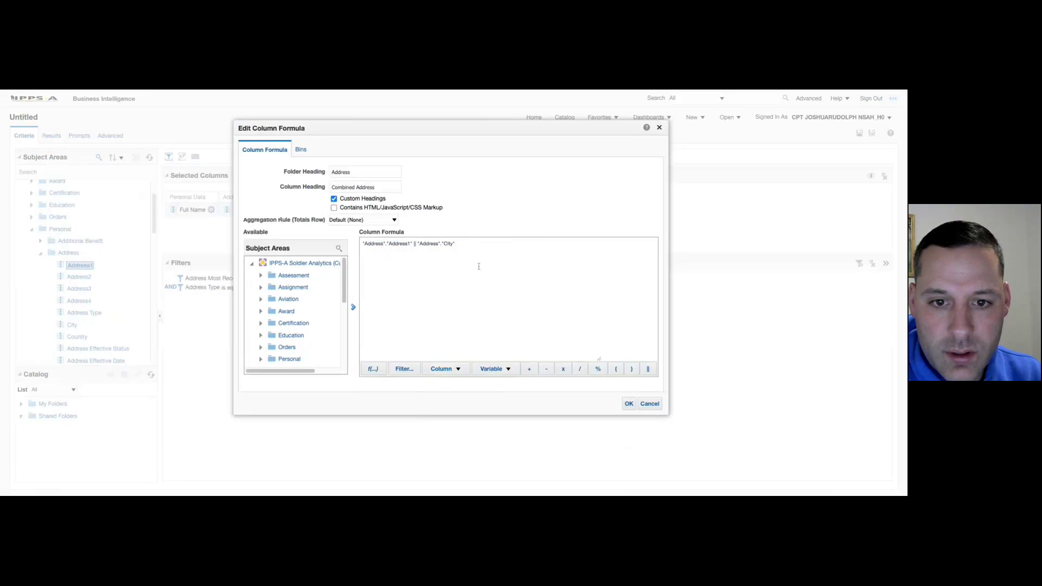
Step: Append the State and Postal columns to the end of the formula, each preceded by the || operator
left_click(648, 369)
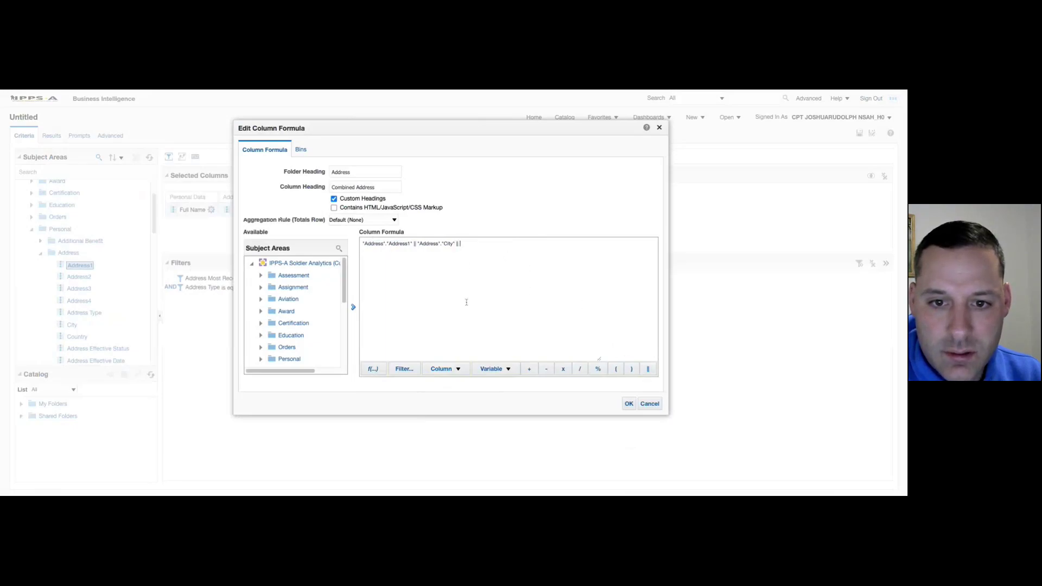
left_click(457, 369)
left_click(473, 418)
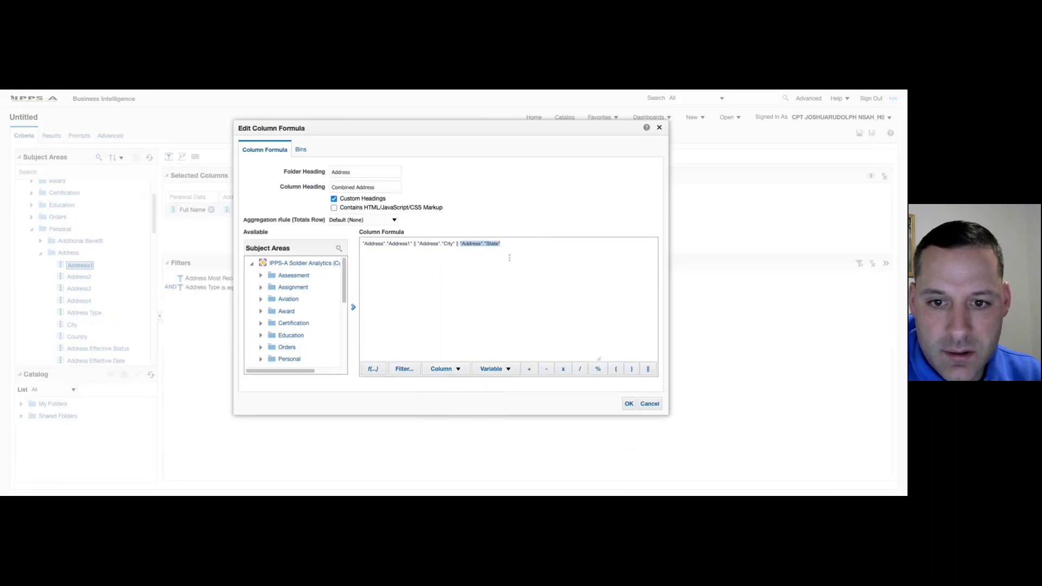
left_click(647, 369)
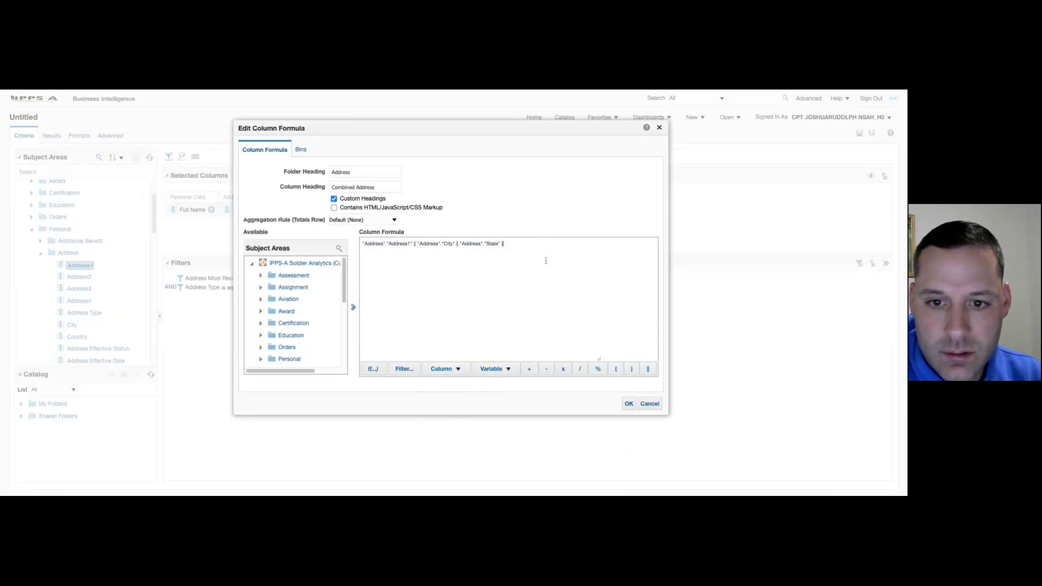
left_click(457, 369)
left_click(473, 430)
left_click(560, 254)
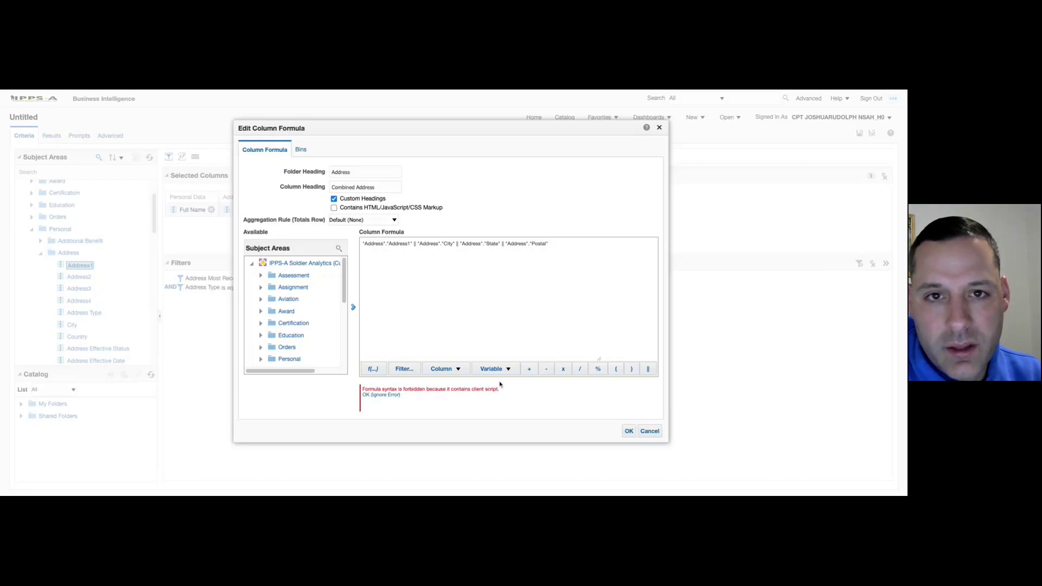
Step: Accept the concatenated formula despite the syntax error and display the analysis results
left_click_drag(550, 244, 363, 244)
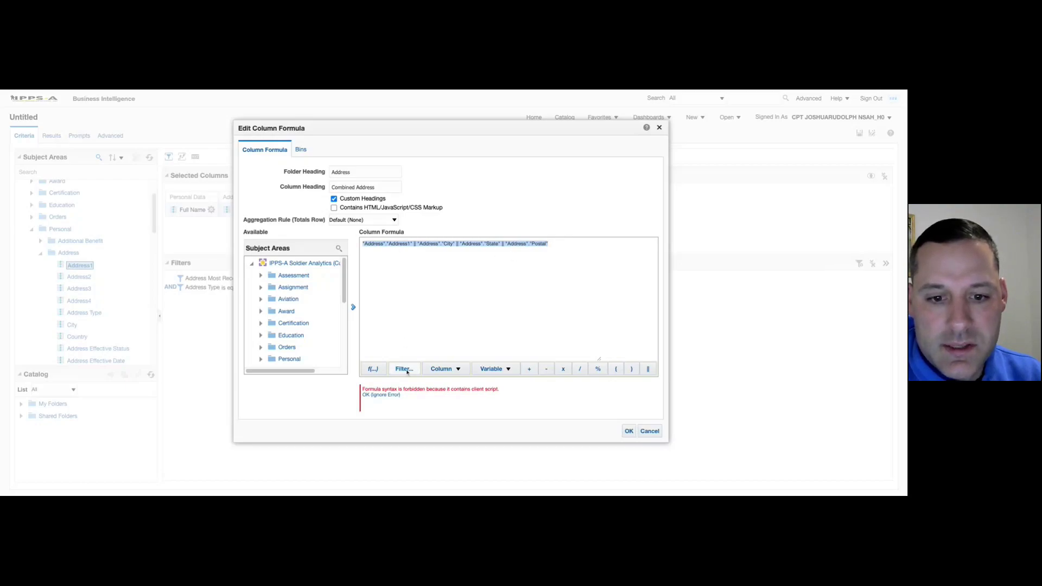
left_click_drag(499, 390, 362, 390)
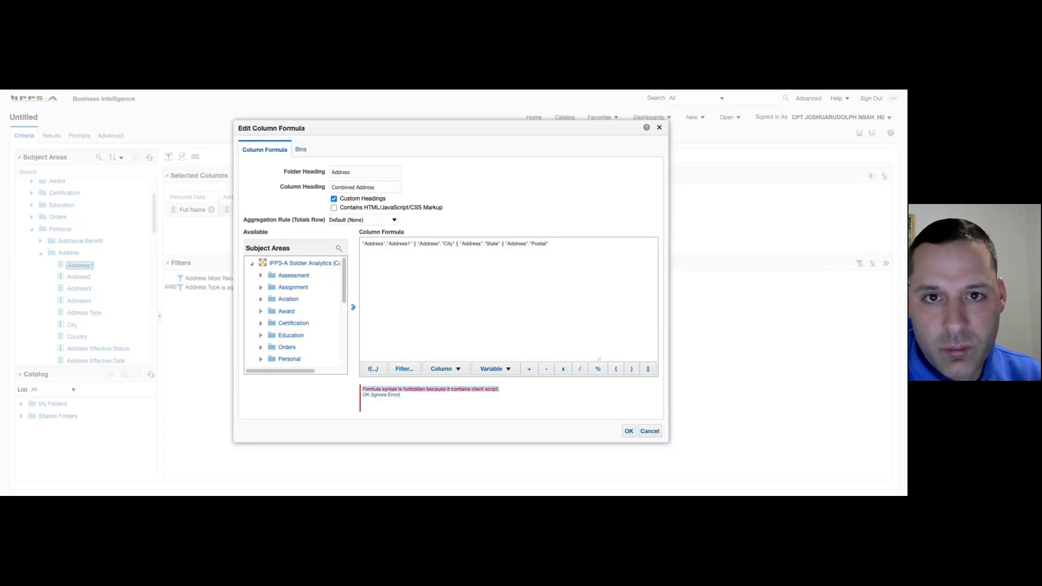
left_click(426, 402)
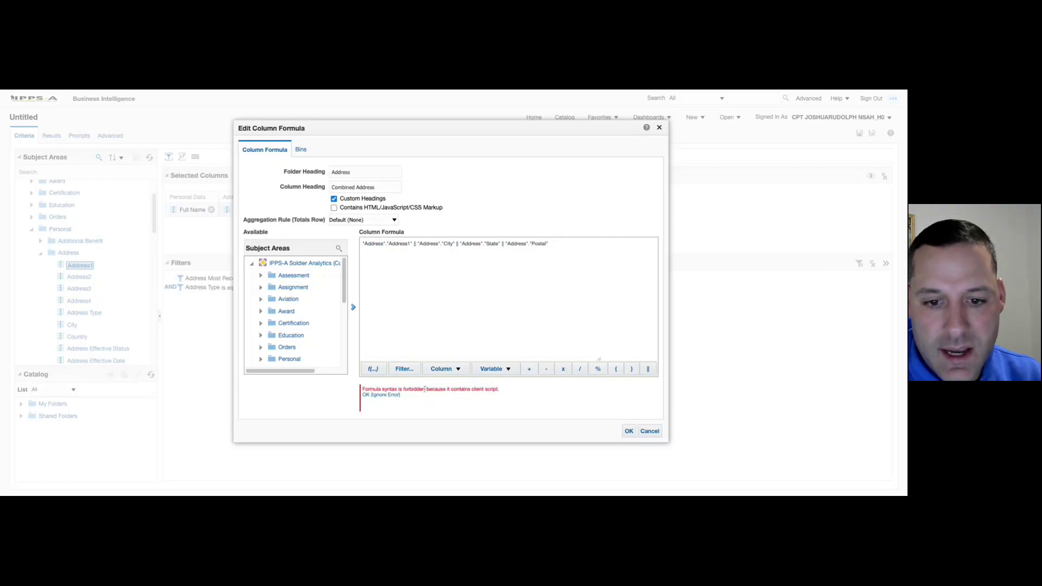
triple_click(559, 244)
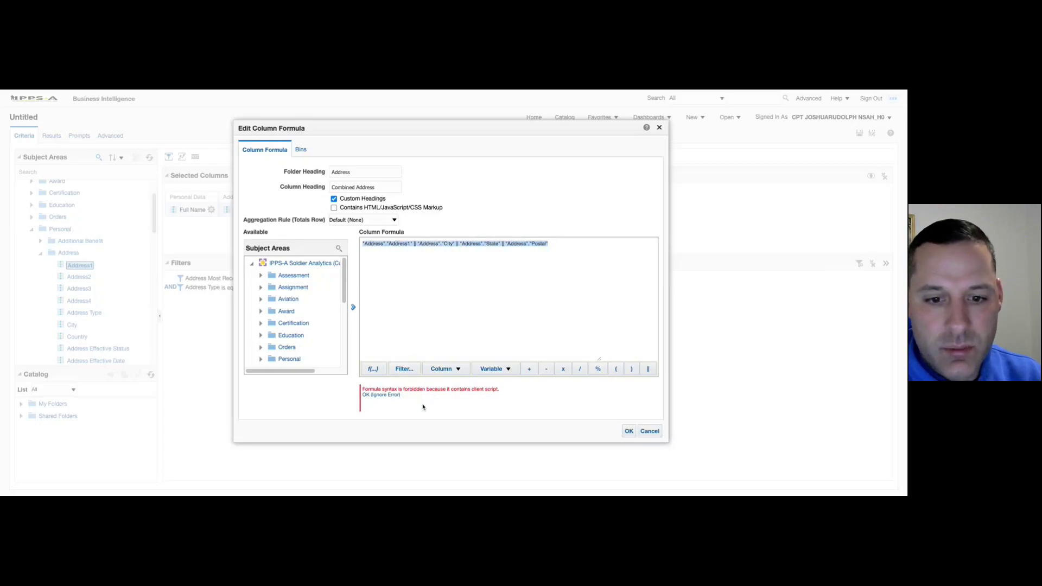
left_click(372, 396)
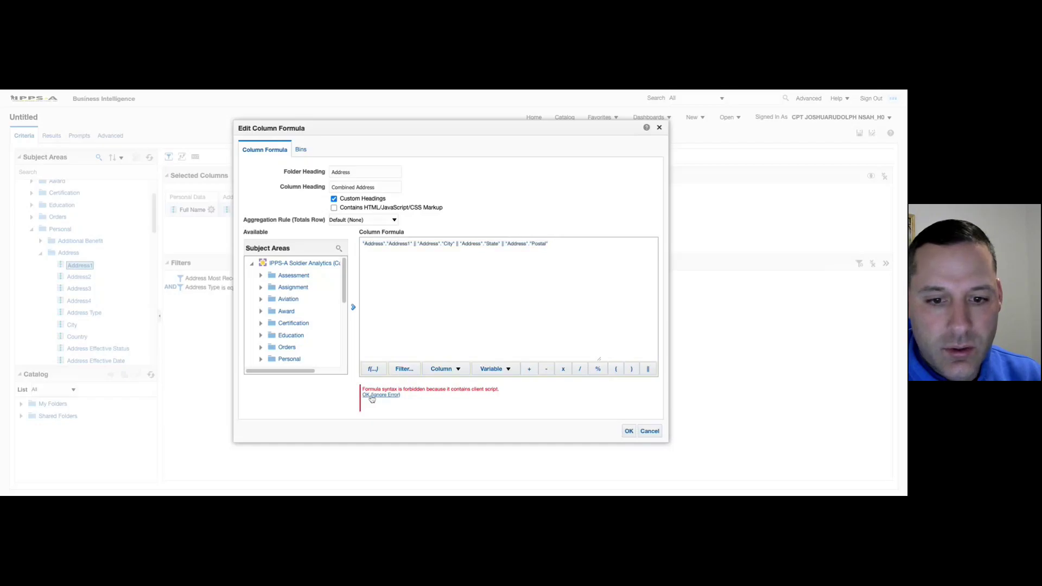
left_click(51, 137)
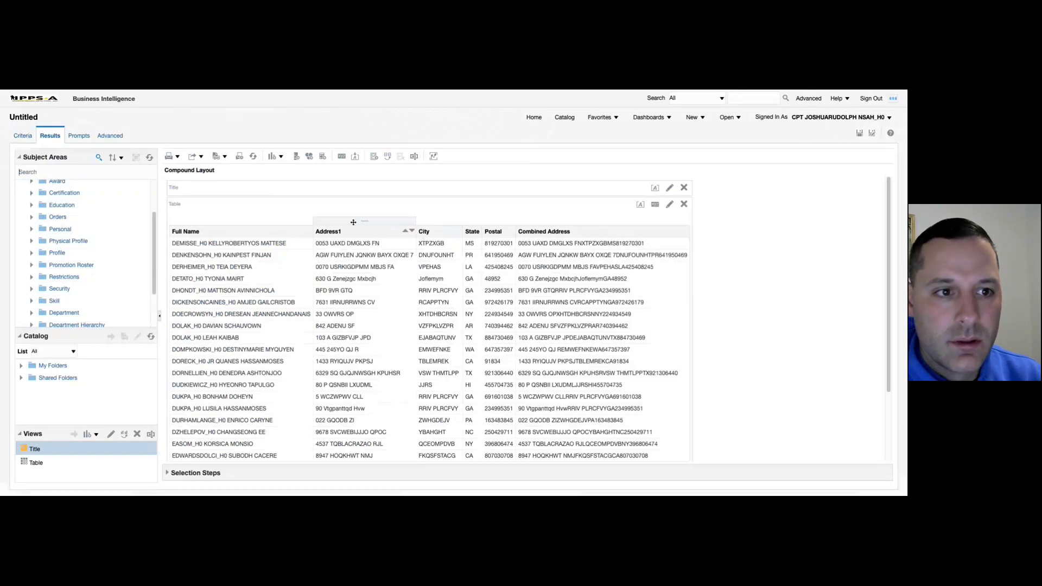
Step: Reopen the Combined Address formula from the criteria and insert a quoted space ' ' with an extra || between Address1 and City
left_click(24, 136)
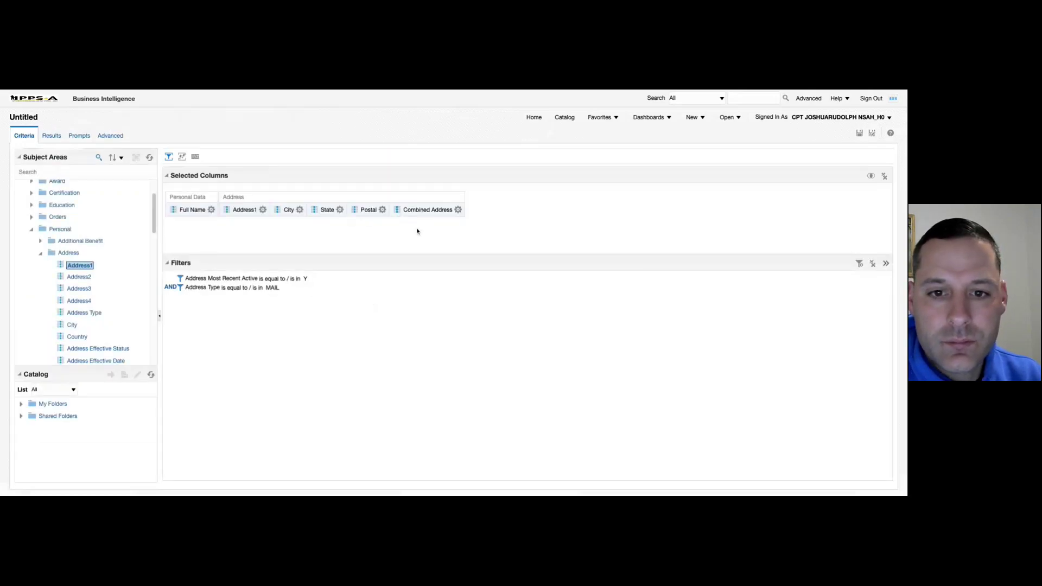
left_click(458, 209)
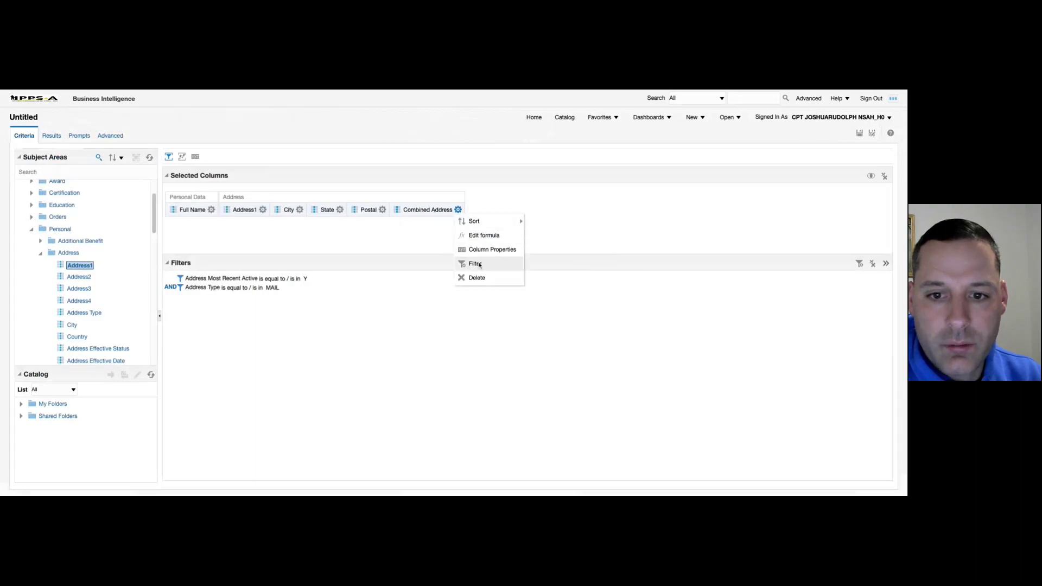
left_click(482, 235)
left_click(418, 245)
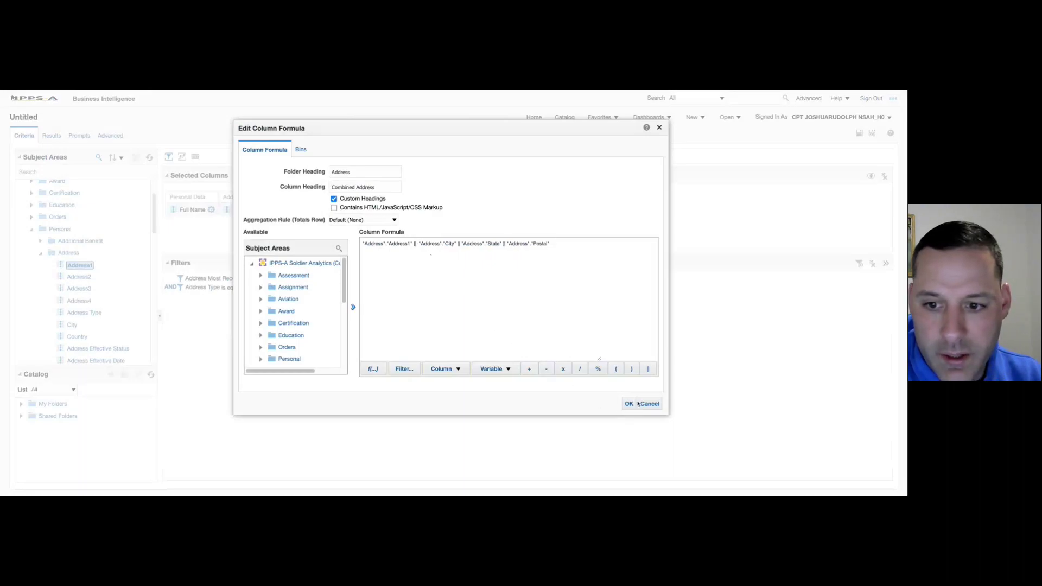
left_click(647, 371)
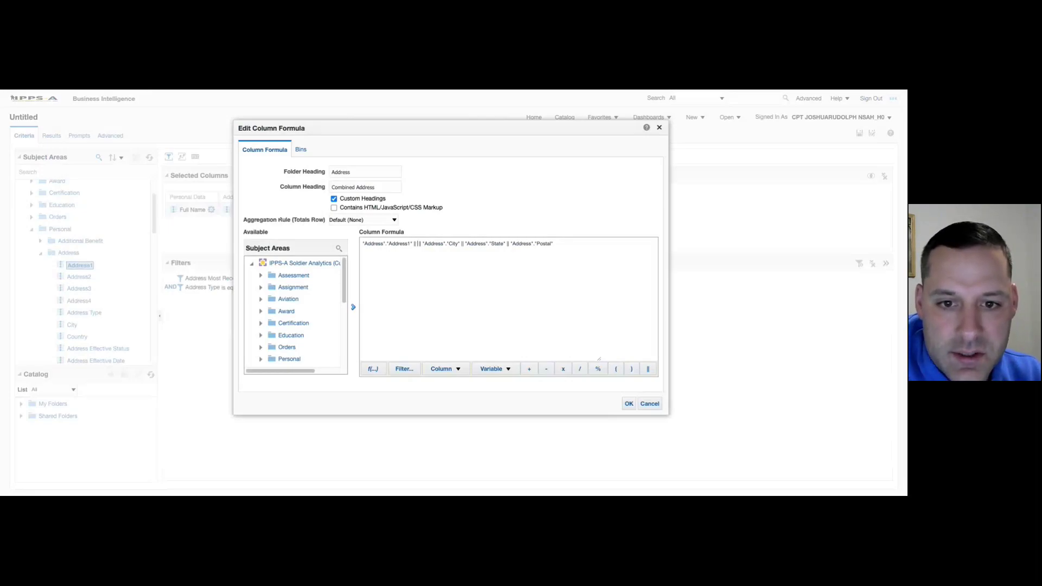
type("' '")
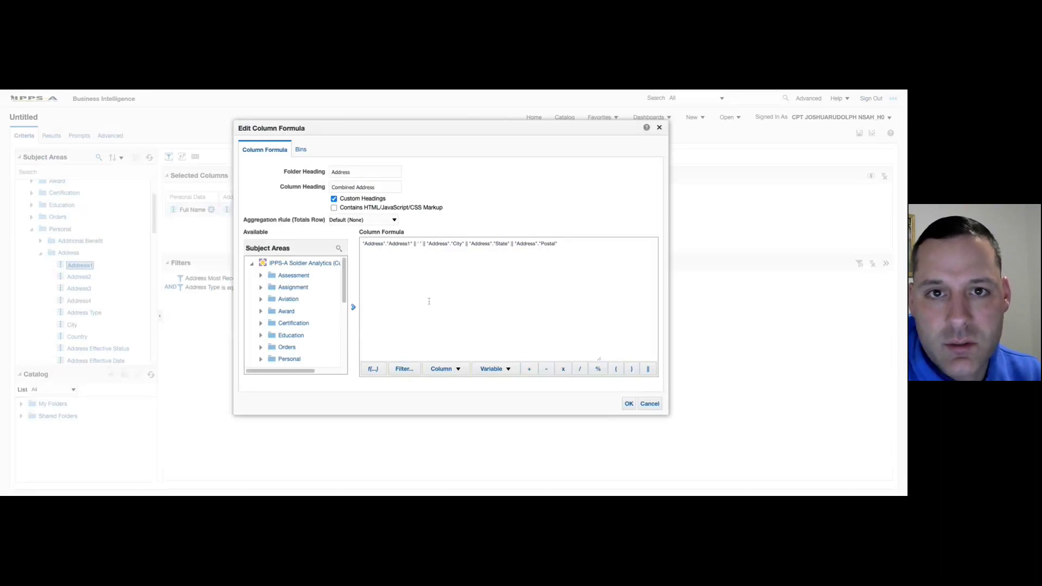
Step: Insert a quoted comma and space ', ' with an extra || operator between City and State in the formula
left_click(419, 243)
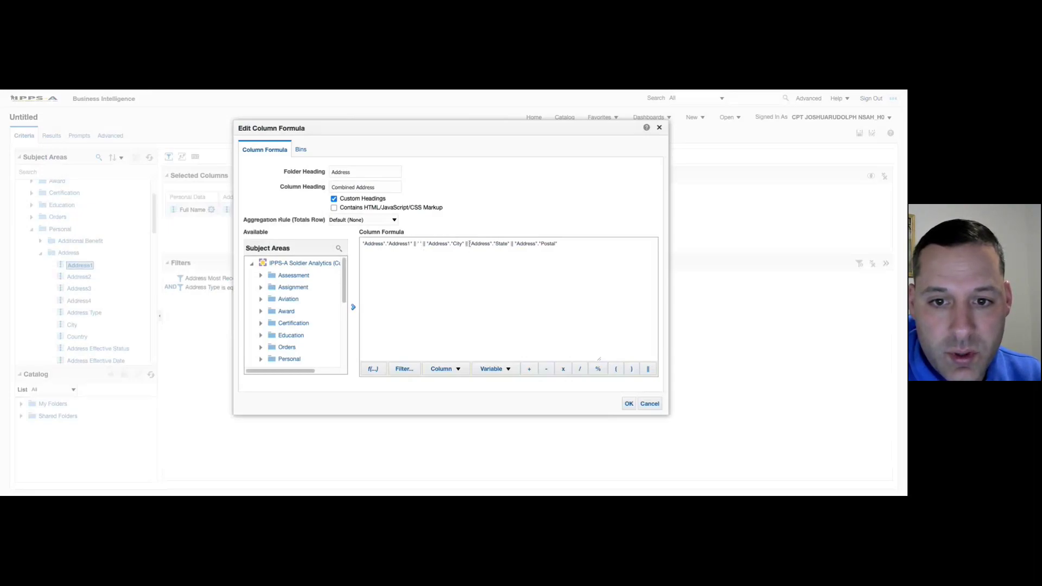
left_click(648, 369)
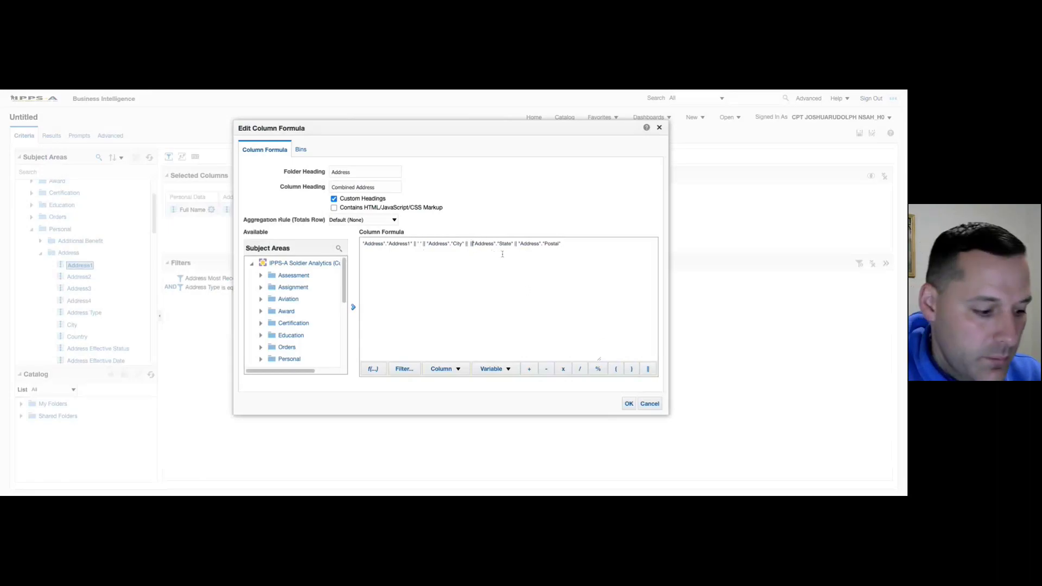
type("||")
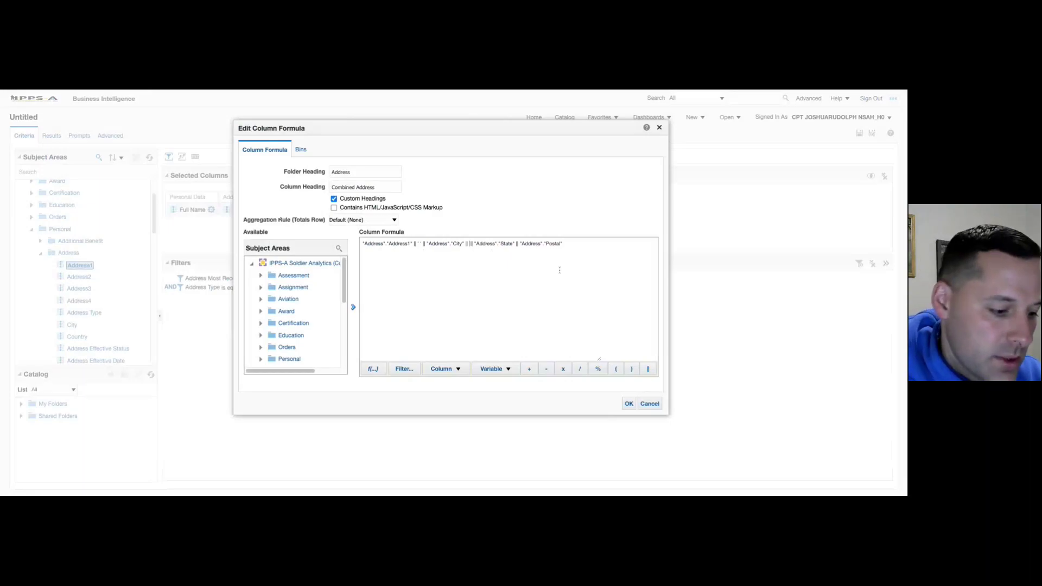
type(" ' ")
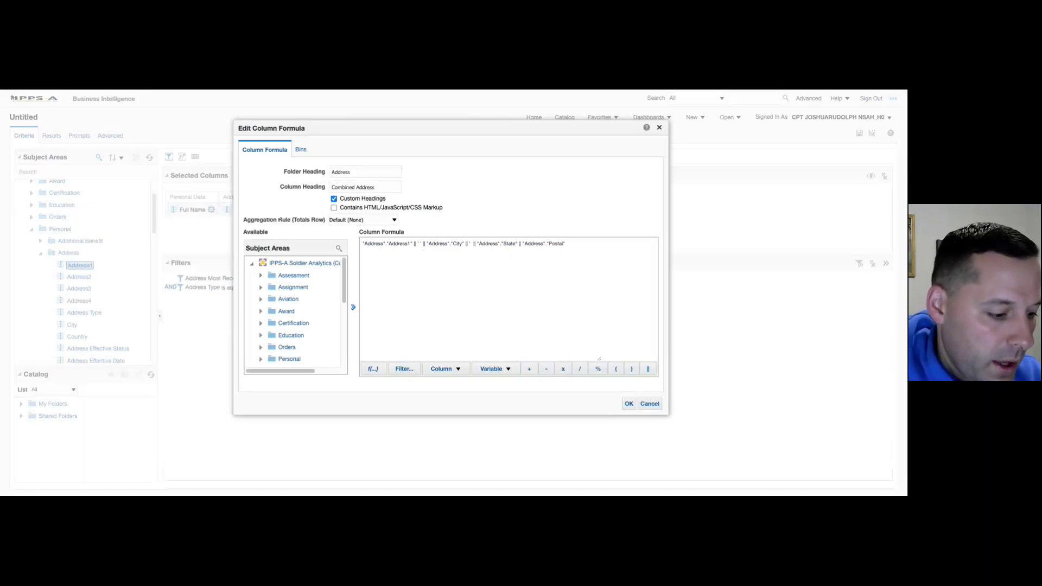
type(",")
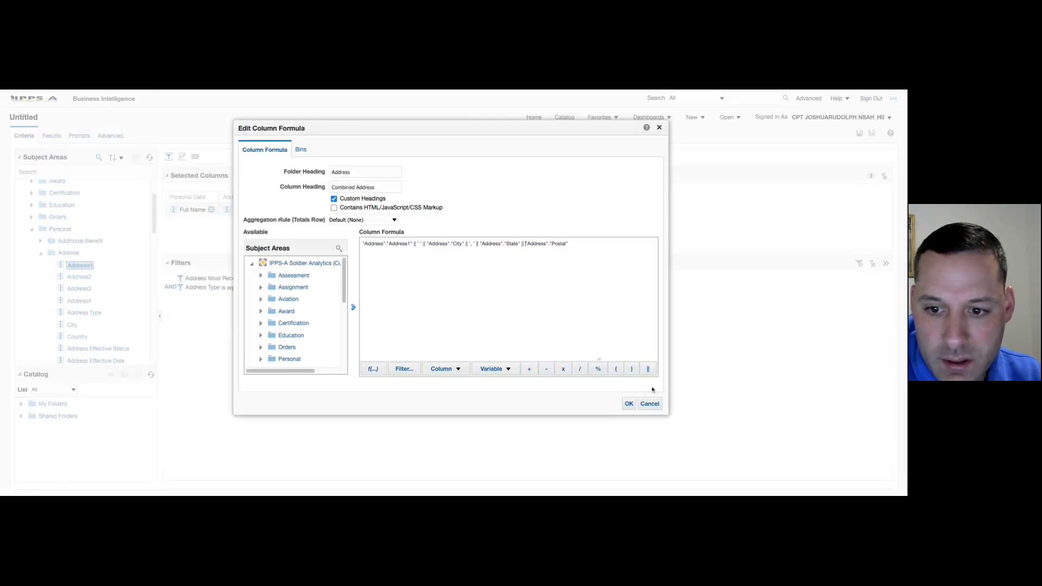
Step: Insert a quoted space ' ' with an extra || operator between State and Postal in the formula
left_click(649, 371)
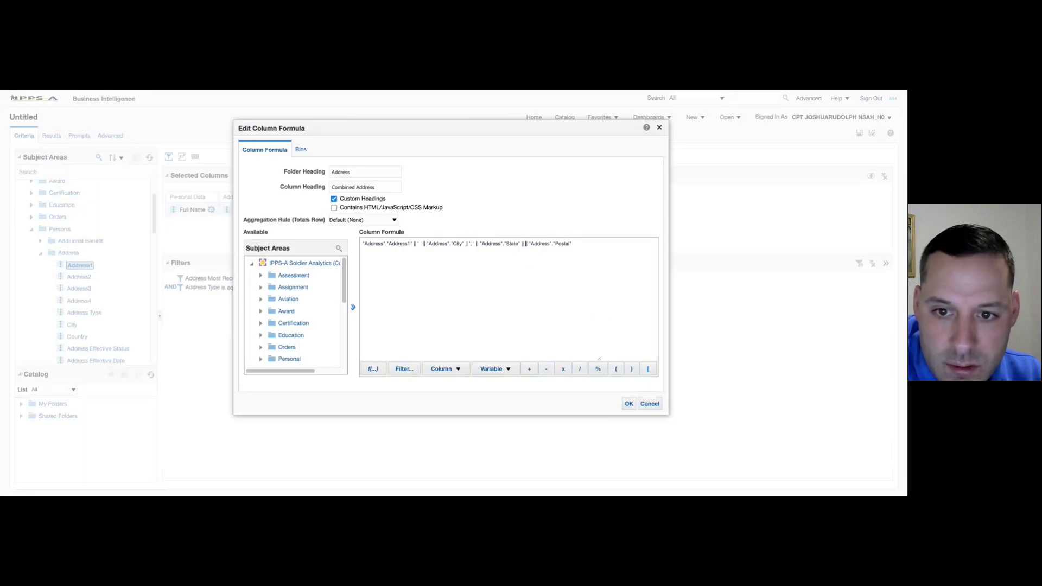
type("' ' ||")
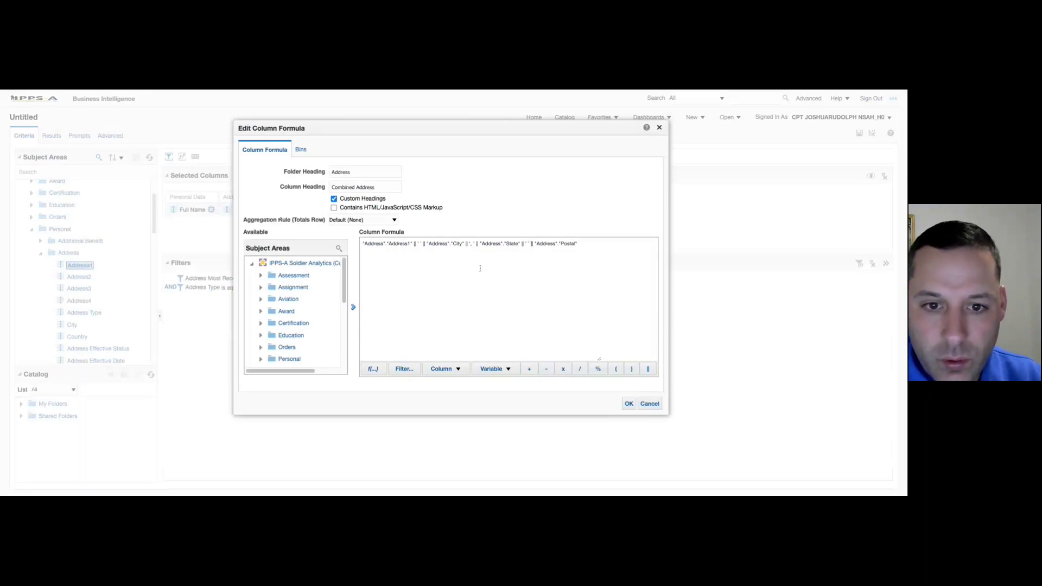
left_click_drag(362, 243, 413, 245)
left_click(418, 244)
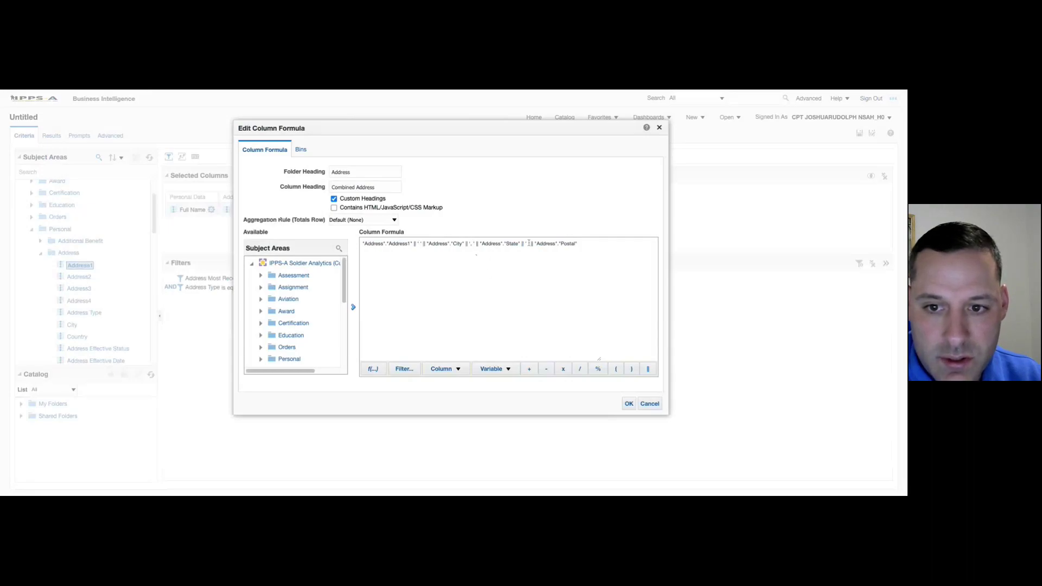
Step: Accept the formula with its separators, ignoring the syntax error, and display the analysis results
left_click(629, 405)
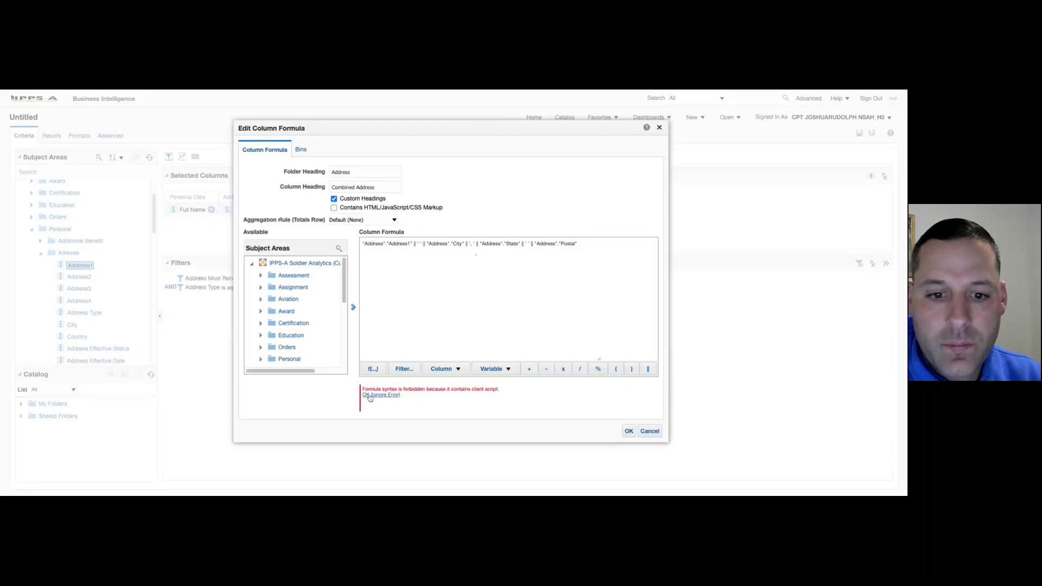
left_click(372, 396)
left_click(50, 136)
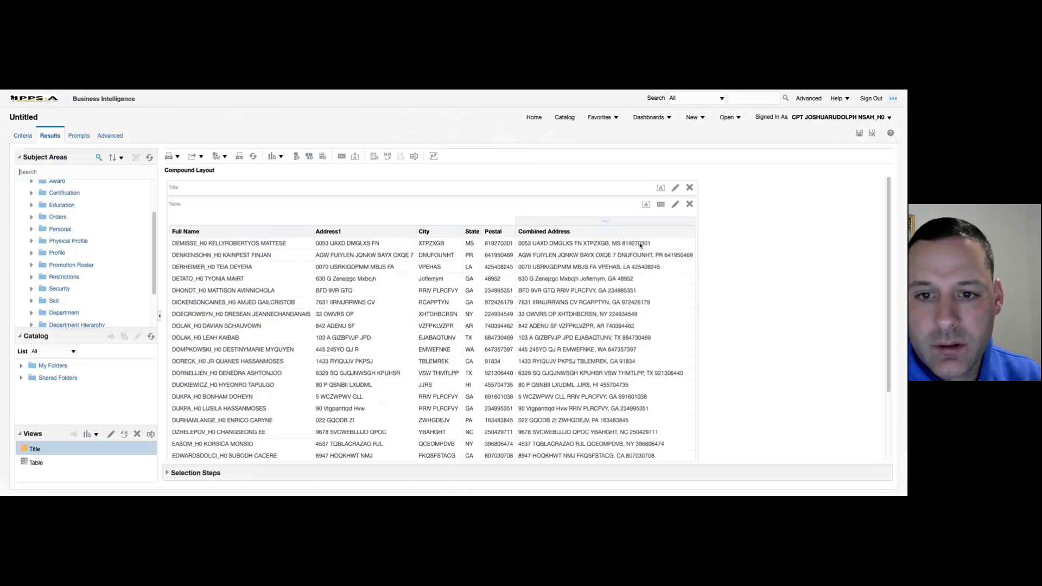
Step: Return to the analysis criteria, search the subject areas for PHONE, and add the Preferred Phone column
left_click(21, 136)
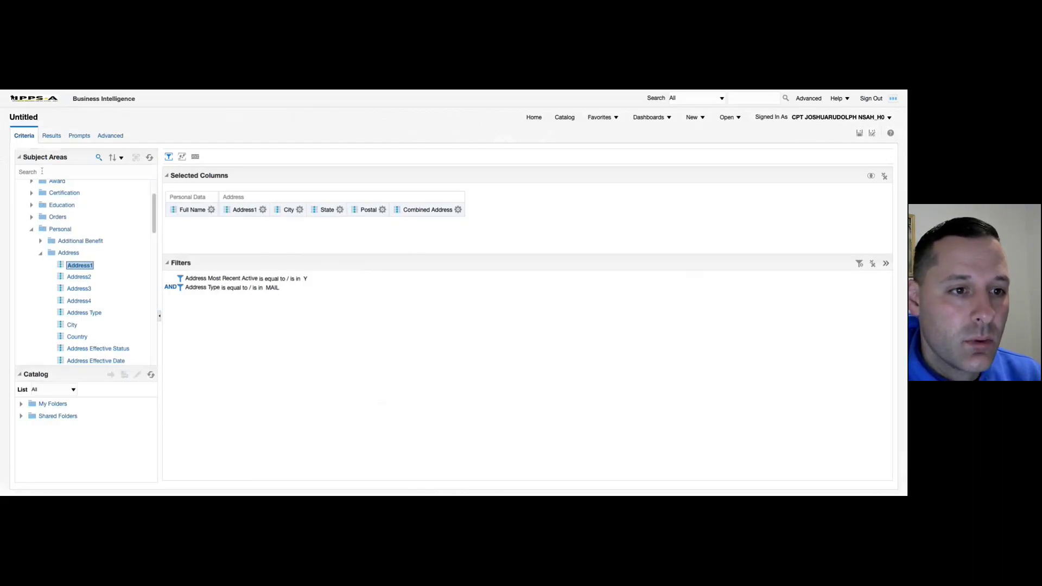
type("PHONE")
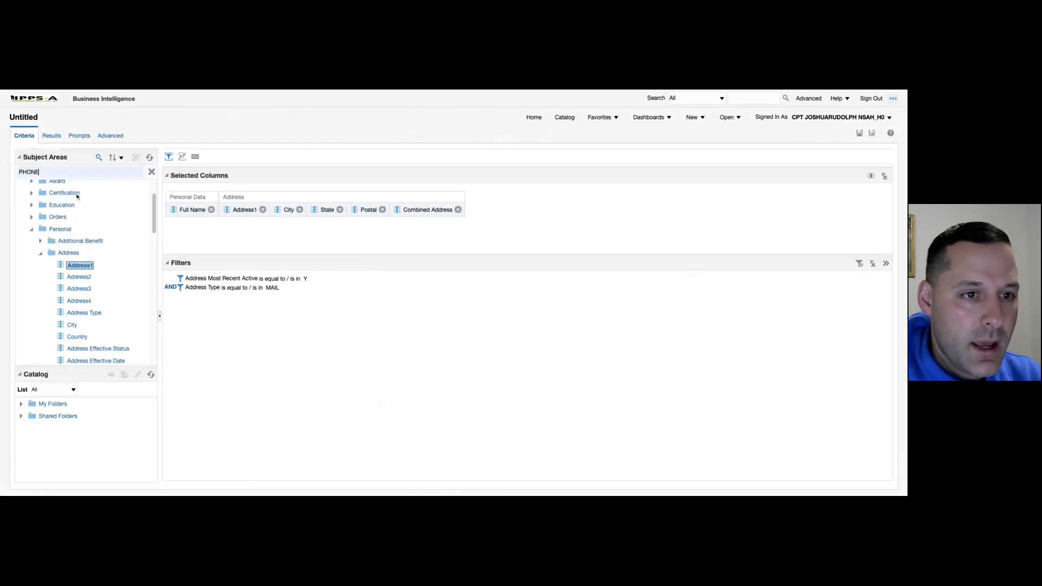
key("Return")
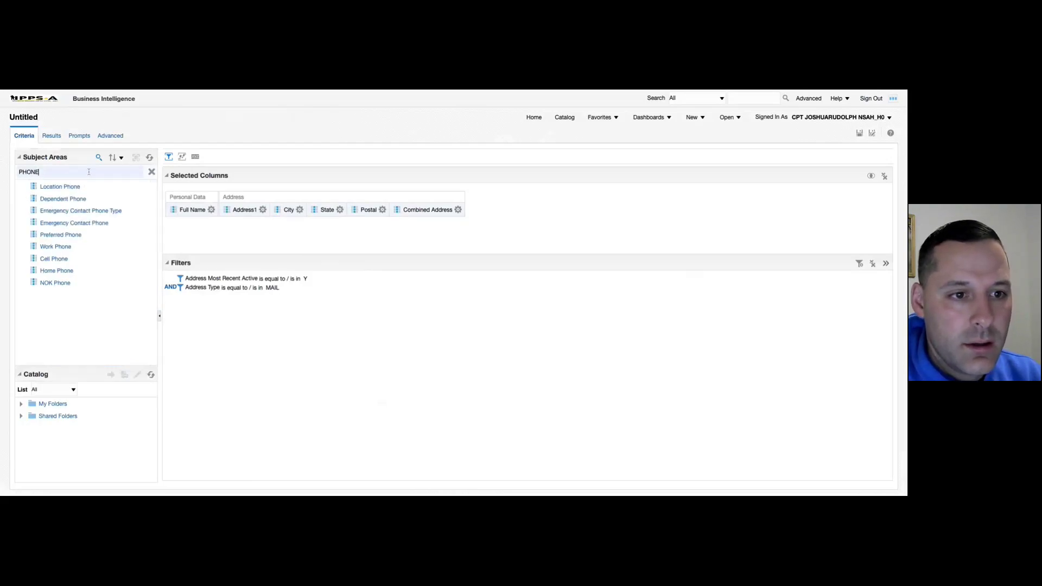
double_click(70, 237)
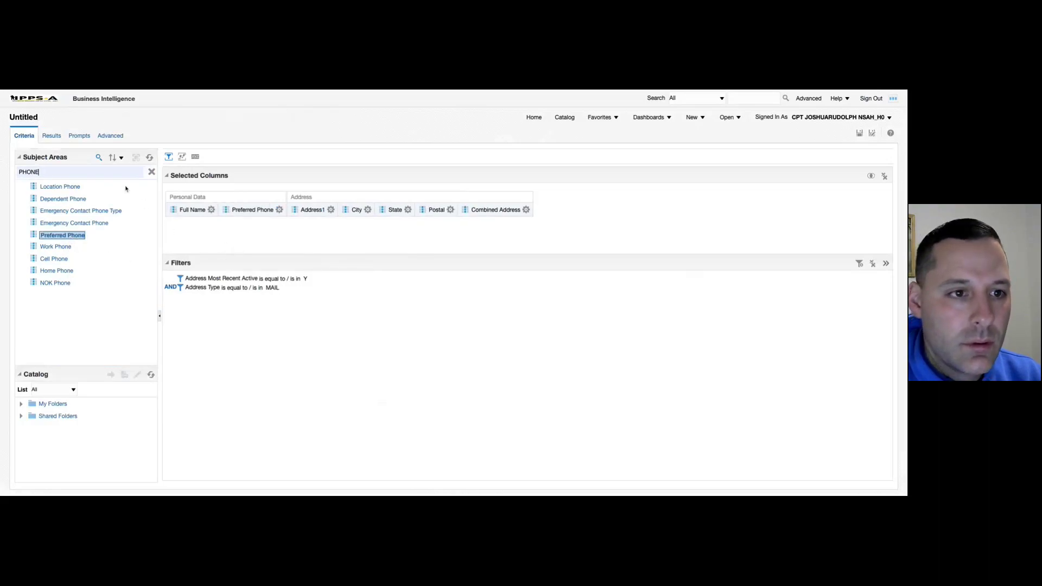
Step: Display the analysis results and examine the Preferred Phone column for soldiers with missing phone numbers
left_click(48, 137)
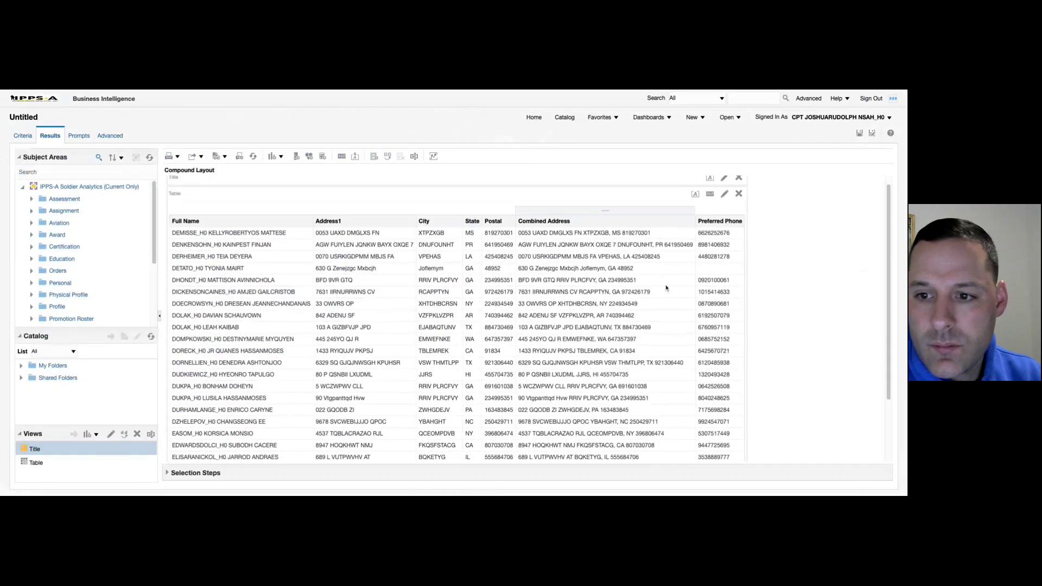
left_click(717, 271)
scroll(689, 325, "down", 3)
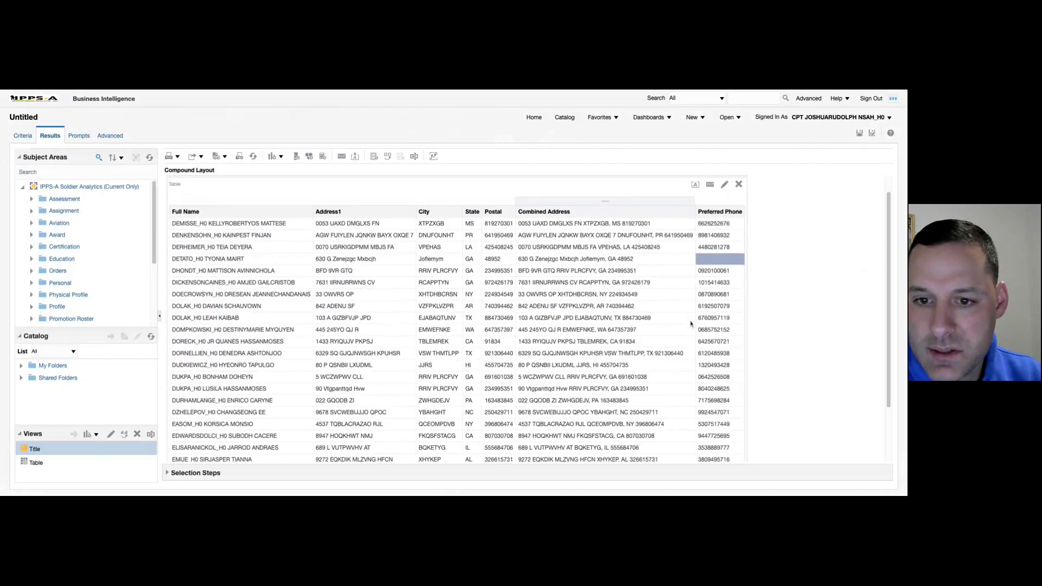
scroll(688, 325, "down", 2)
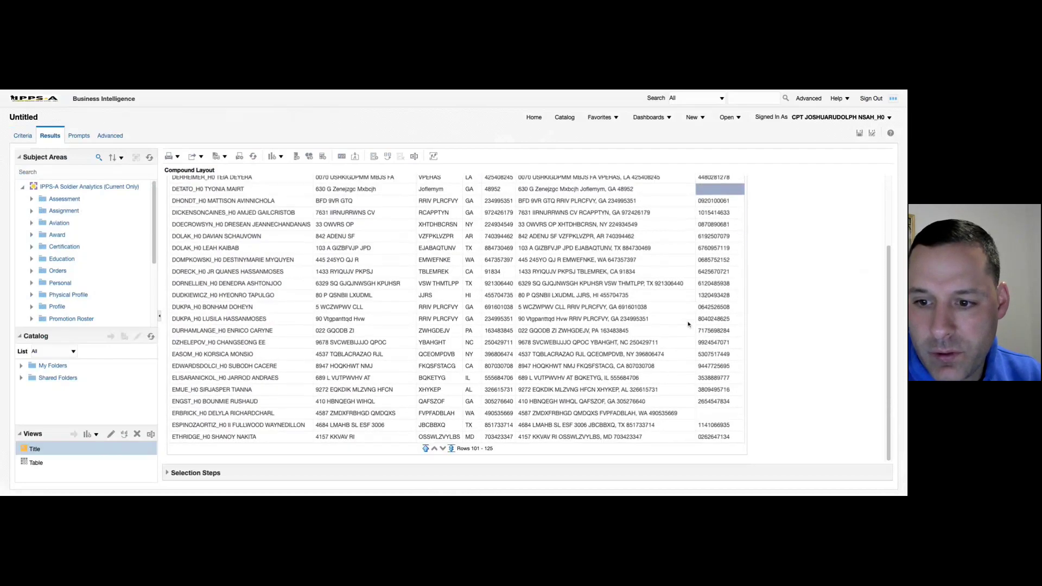
left_click(703, 416)
scroll(706, 353, "up", 3)
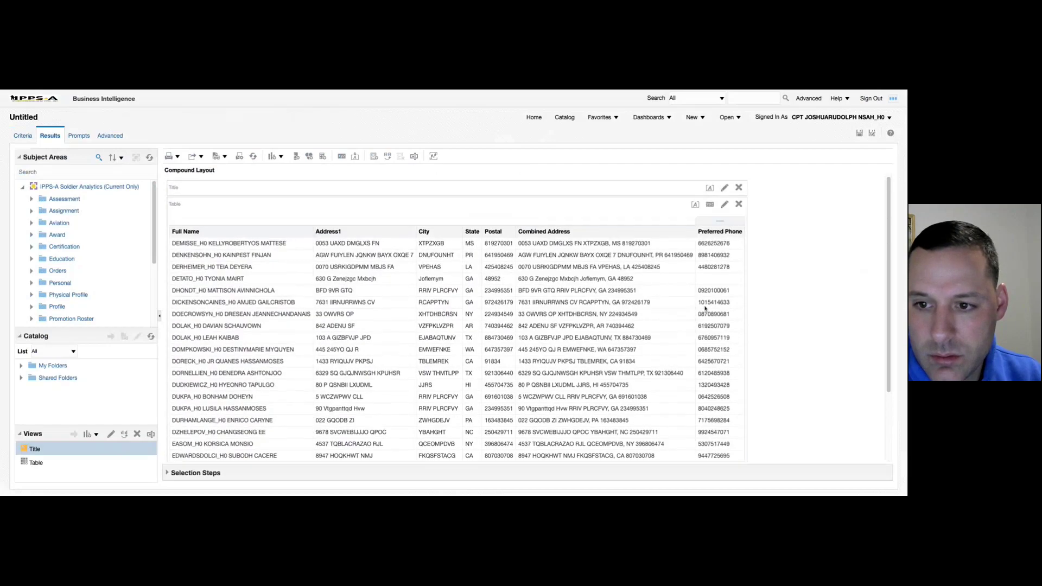
left_click(718, 279)
scroll(720, 272, "down", 4)
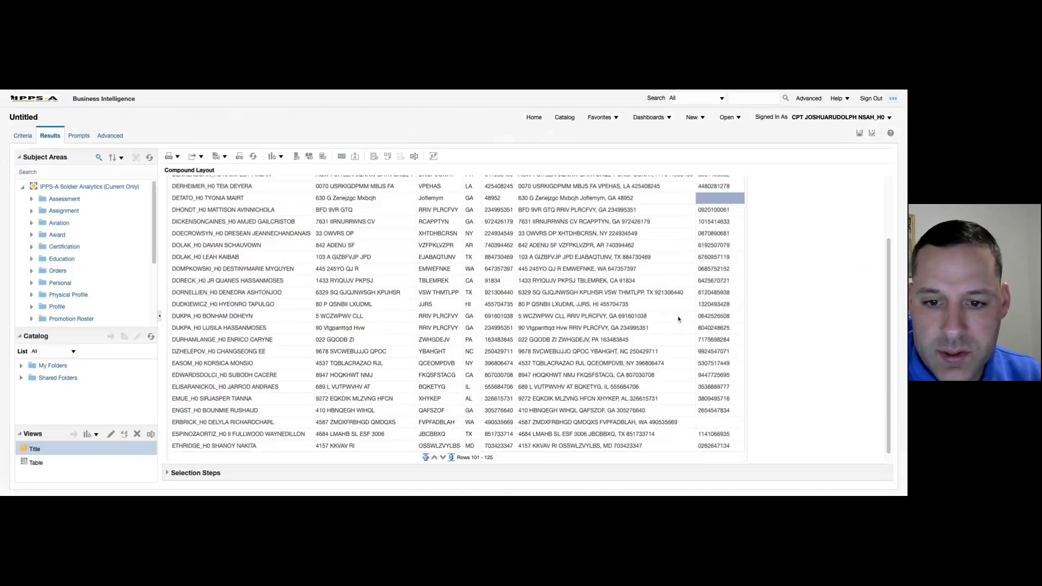
scroll(721, 260, "up", 4)
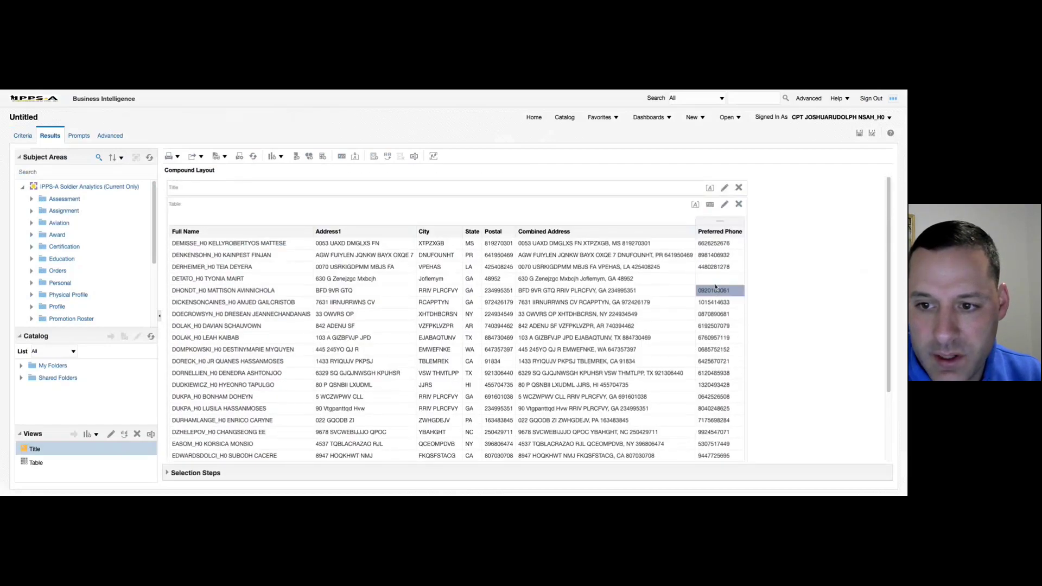
scroll(711, 294, "down", 4)
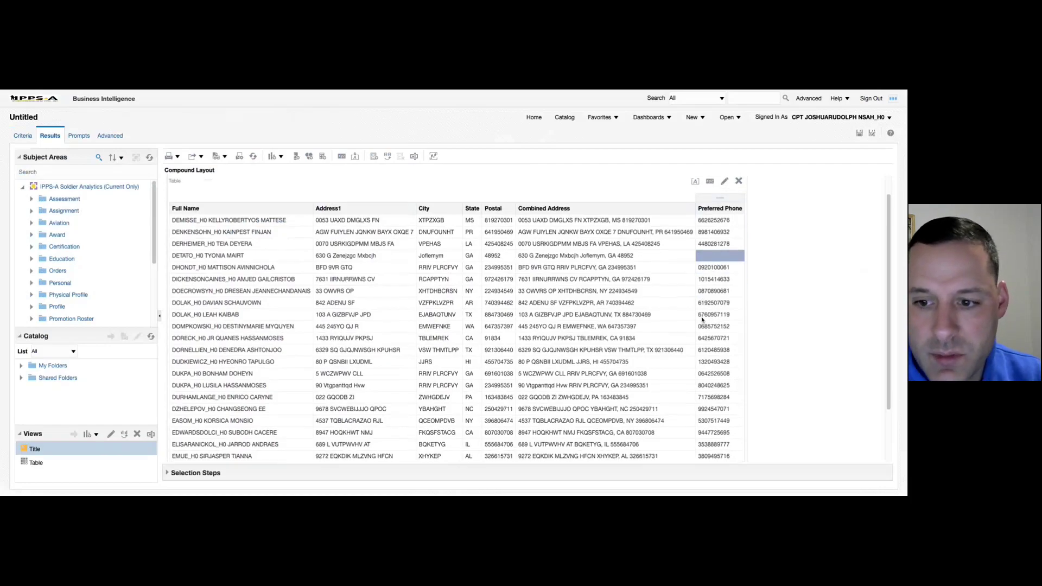
scroll(704, 358, "down", 1)
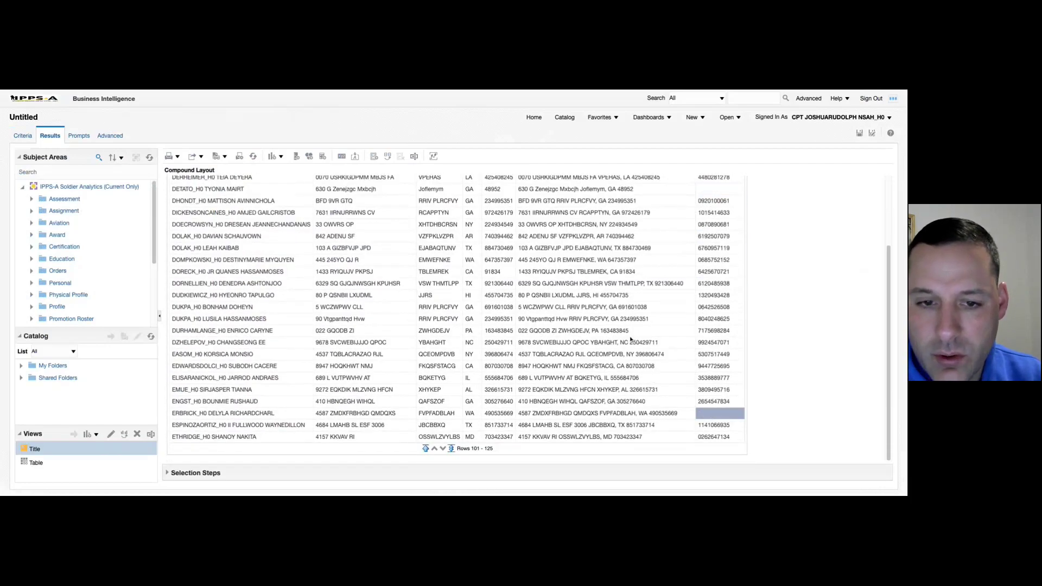
scroll(640, 358, "up", 4)
left_click(714, 282)
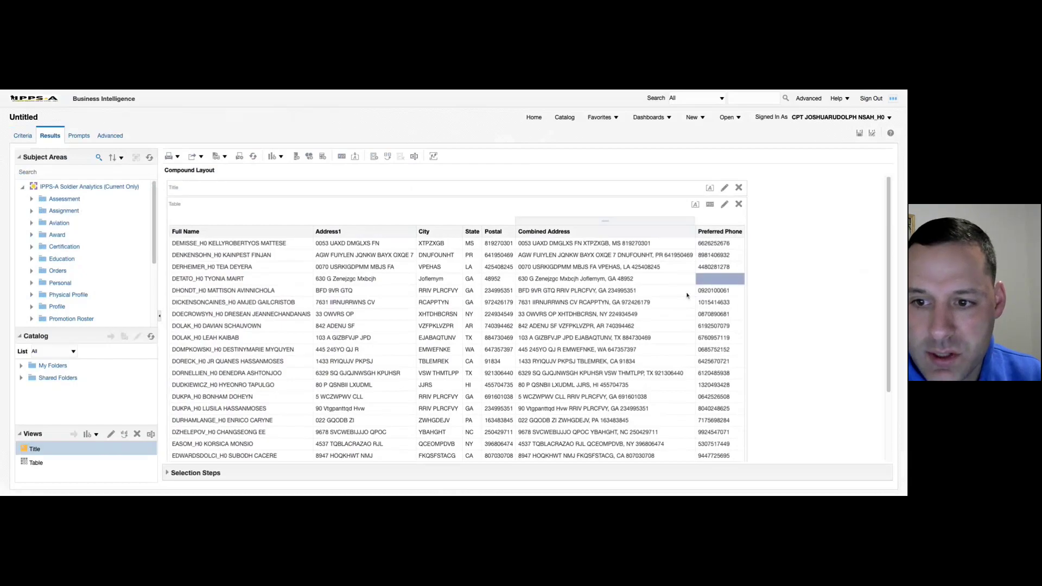
scroll(717, 294, "down", 3)
scroll(721, 302, "up", 3)
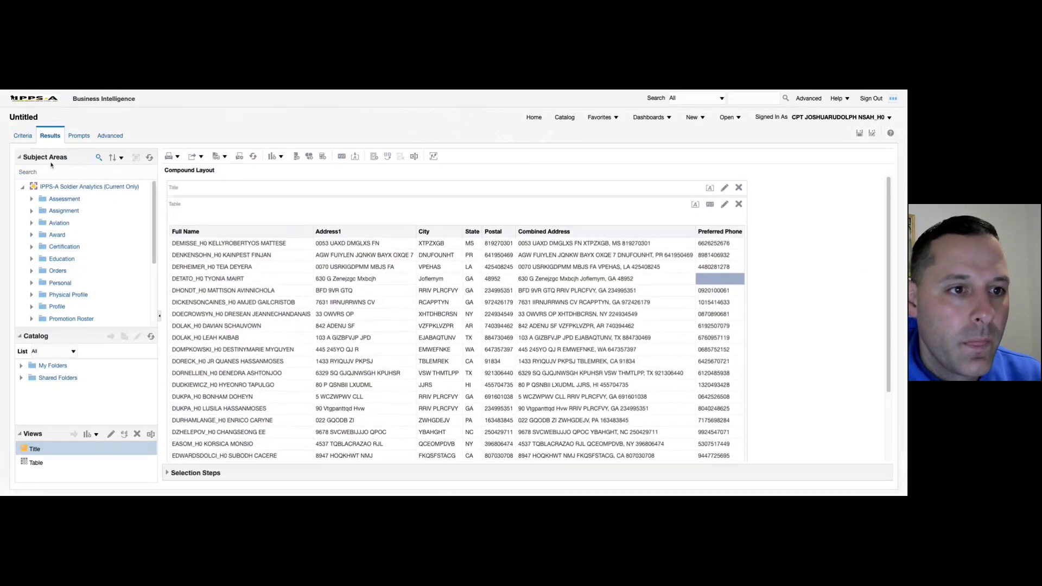
Step: Return to the analysis criteria and open the conditional formatting settings in the Preferred Phone column's properties
left_click(22, 139)
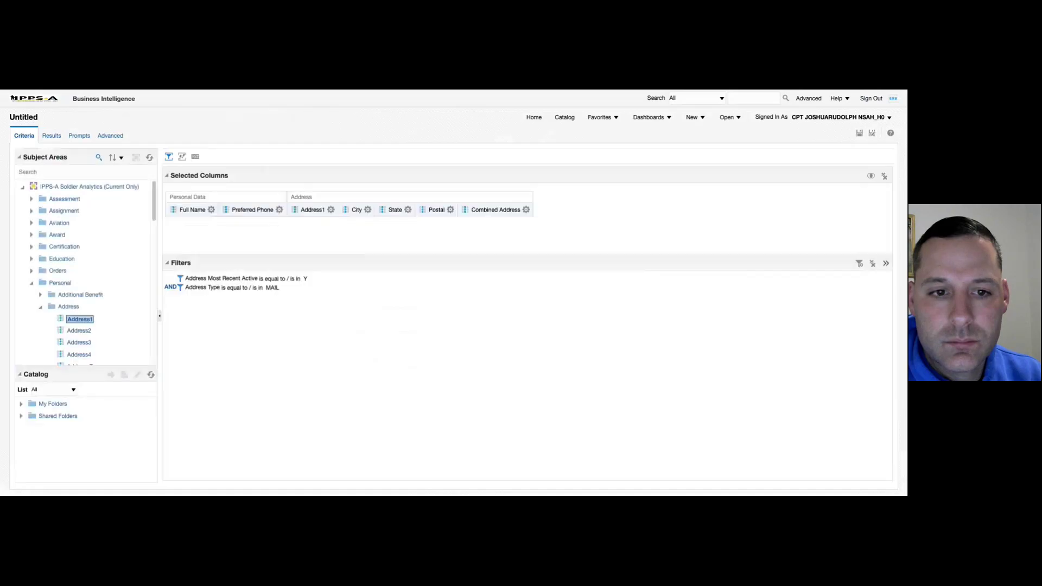
left_click(279, 211)
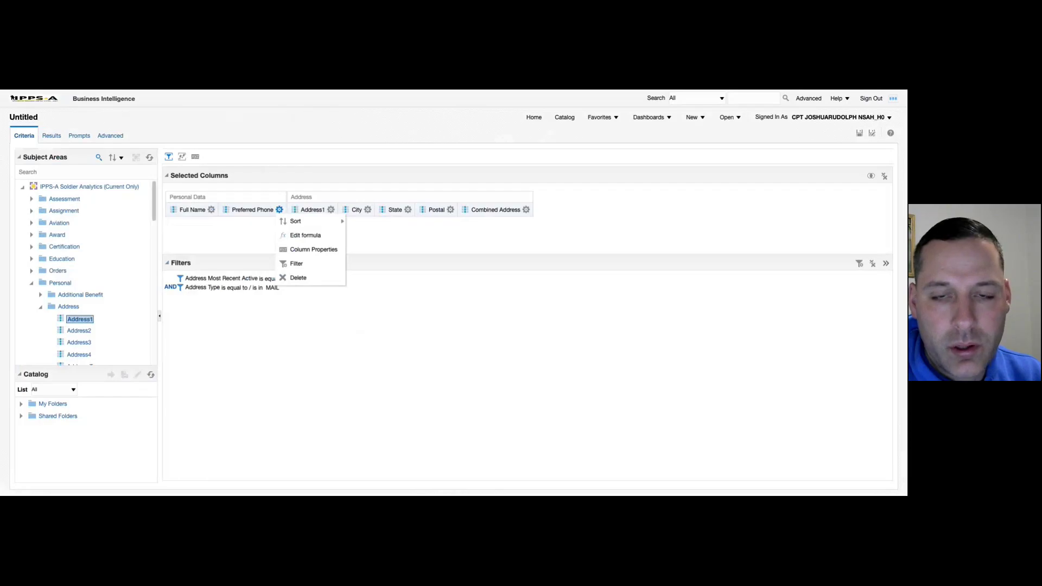
left_click(309, 251)
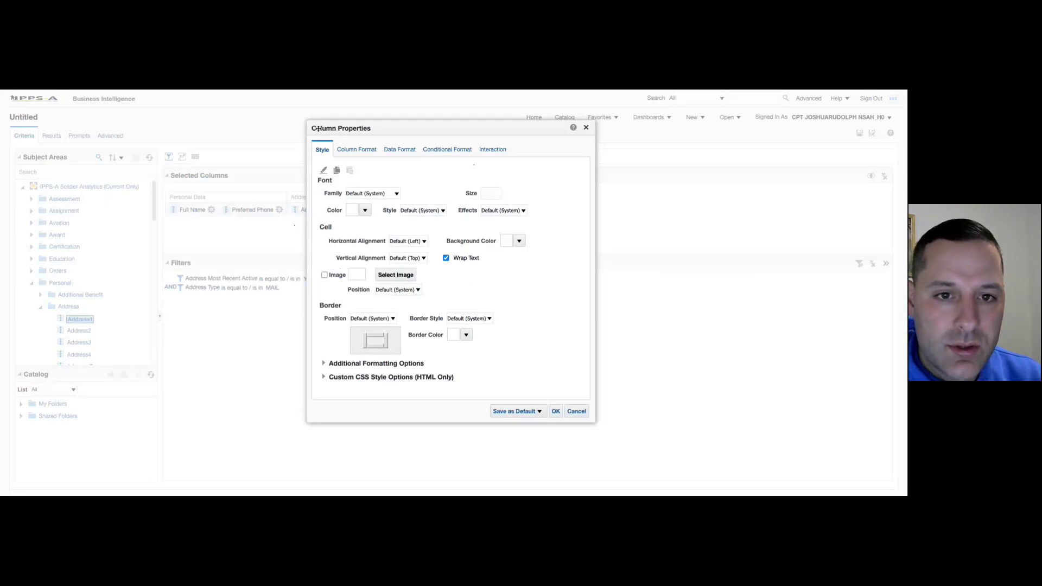
left_click(451, 151)
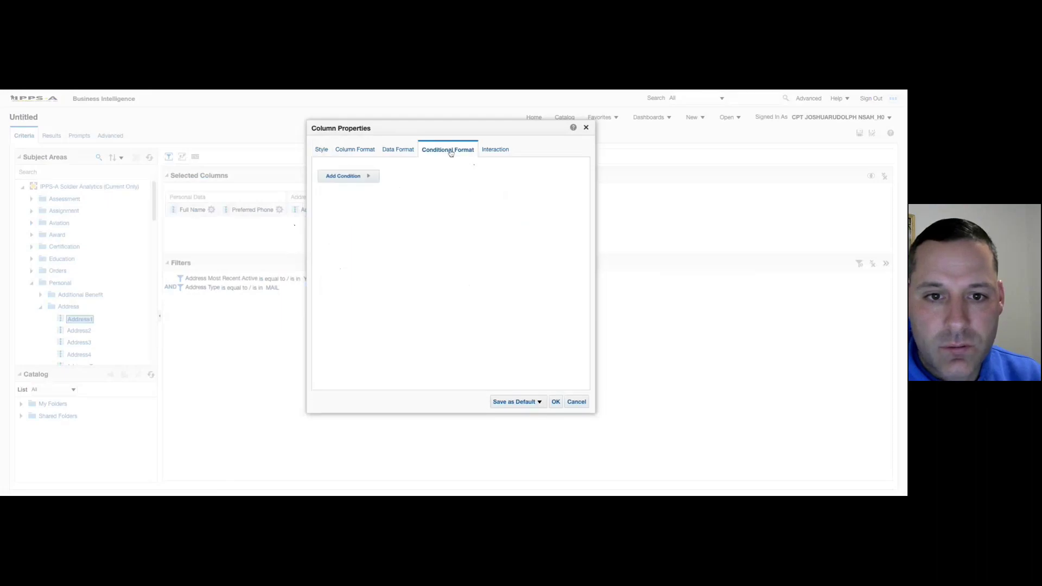
Step: Add a formatting condition on Preferred Phone with the operator 'is null'
left_click(342, 177)
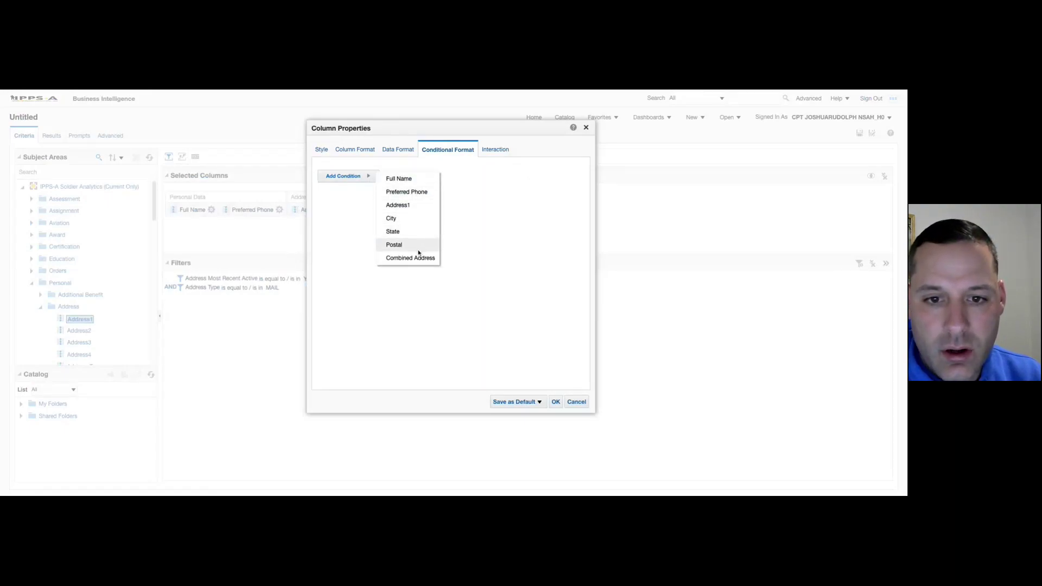
left_click(421, 194)
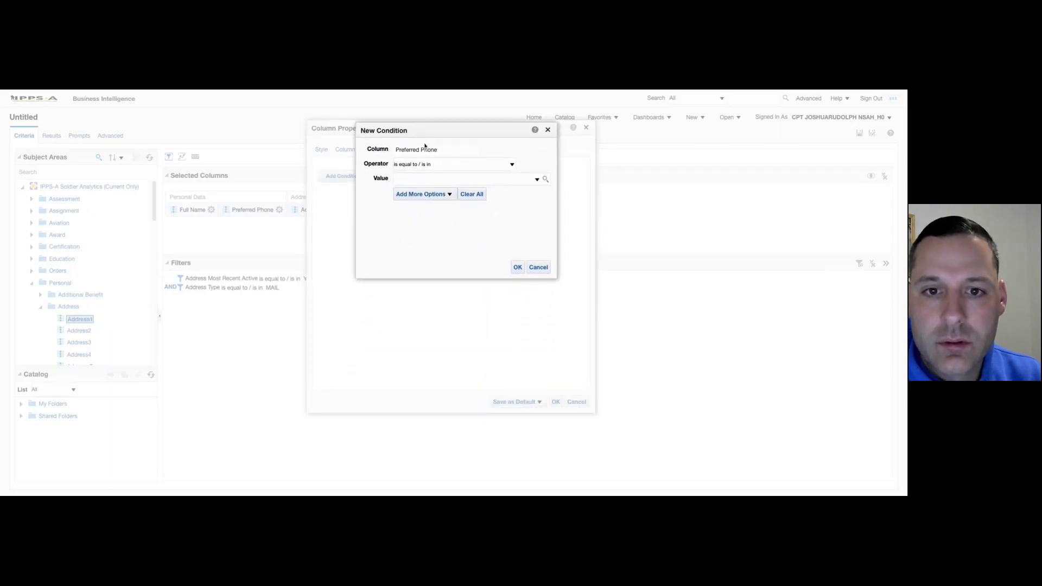
left_click_drag(397, 149, 437, 150)
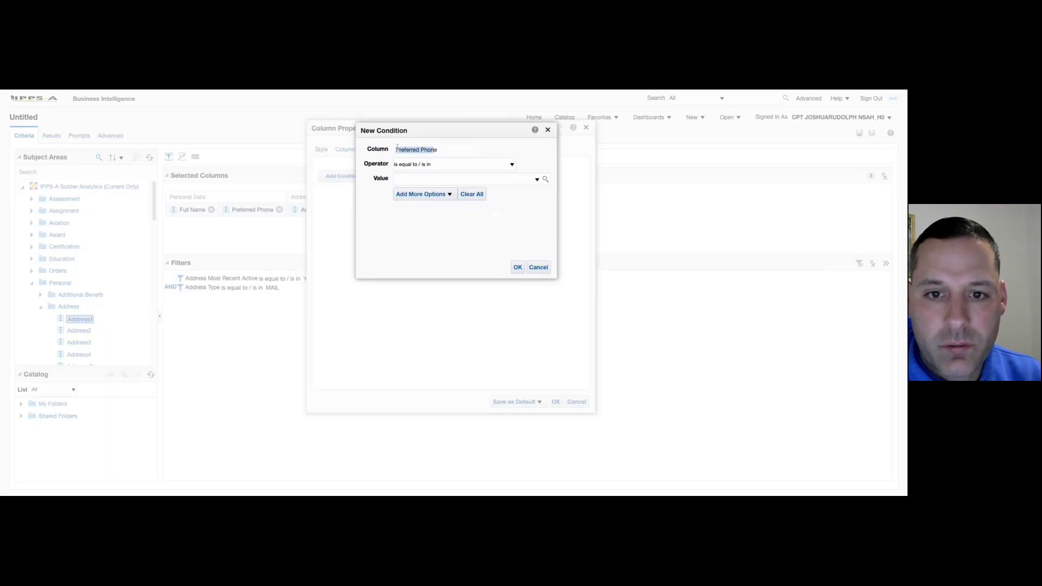
left_click(510, 165)
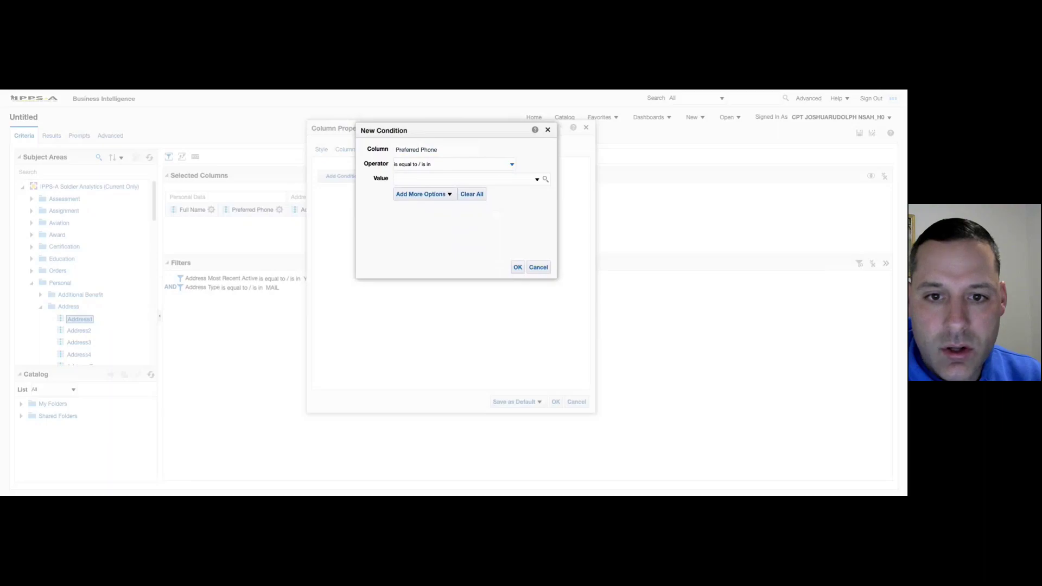
left_click(427, 205)
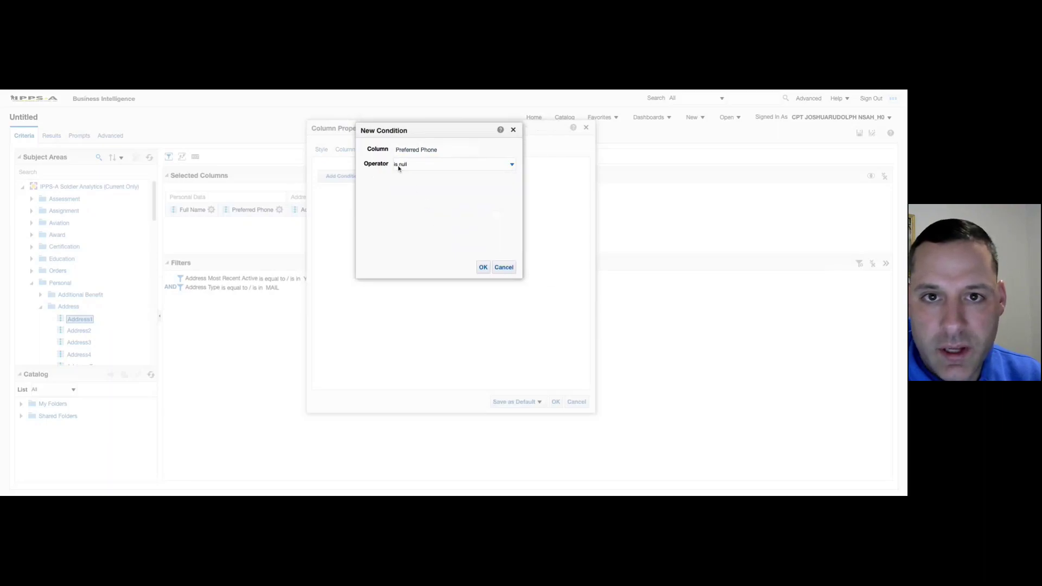
left_click(483, 267)
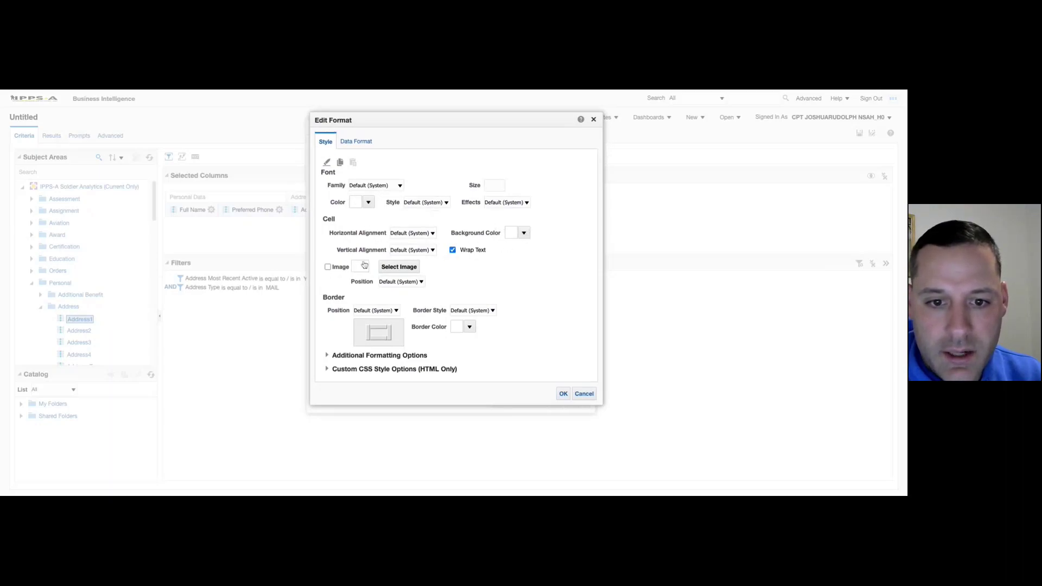
Step: Set the condition's cell background color to red, and accept the format and the column properties
left_click(525, 234)
left_click_drag(580, 243, 580, 151)
left_click(588, 224)
left_click(584, 264)
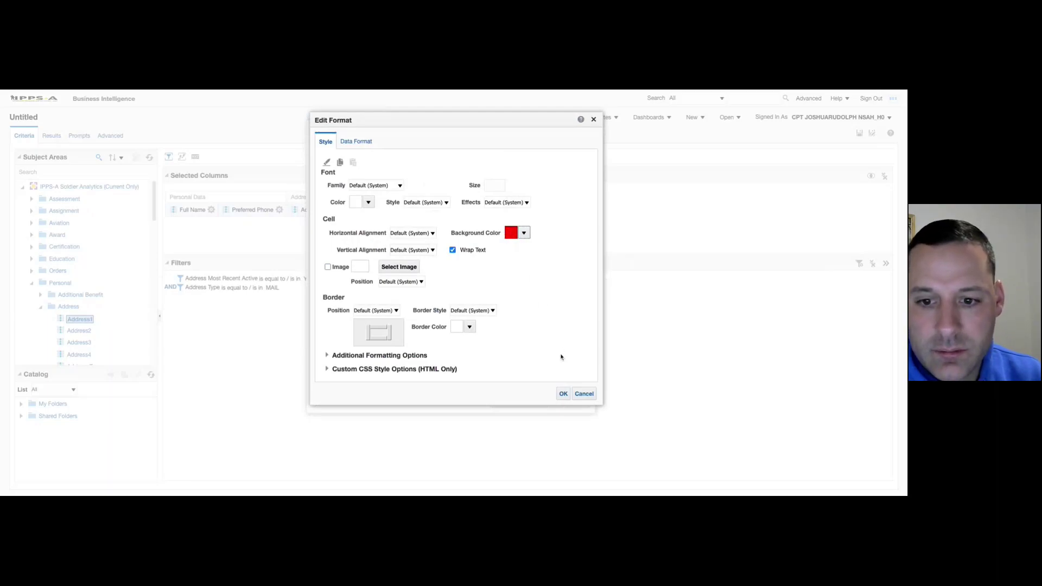
left_click(564, 394)
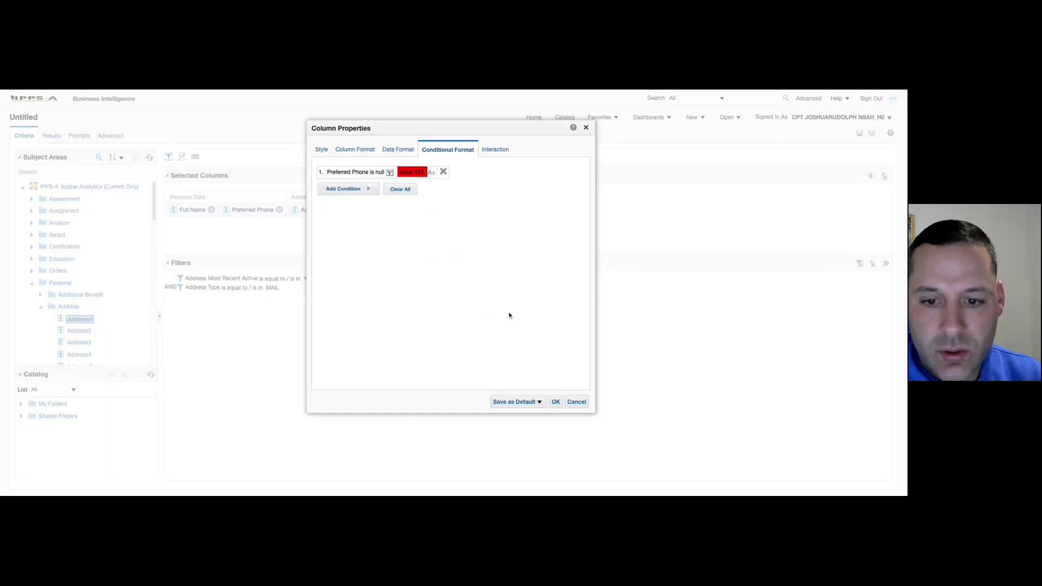
left_click(555, 402)
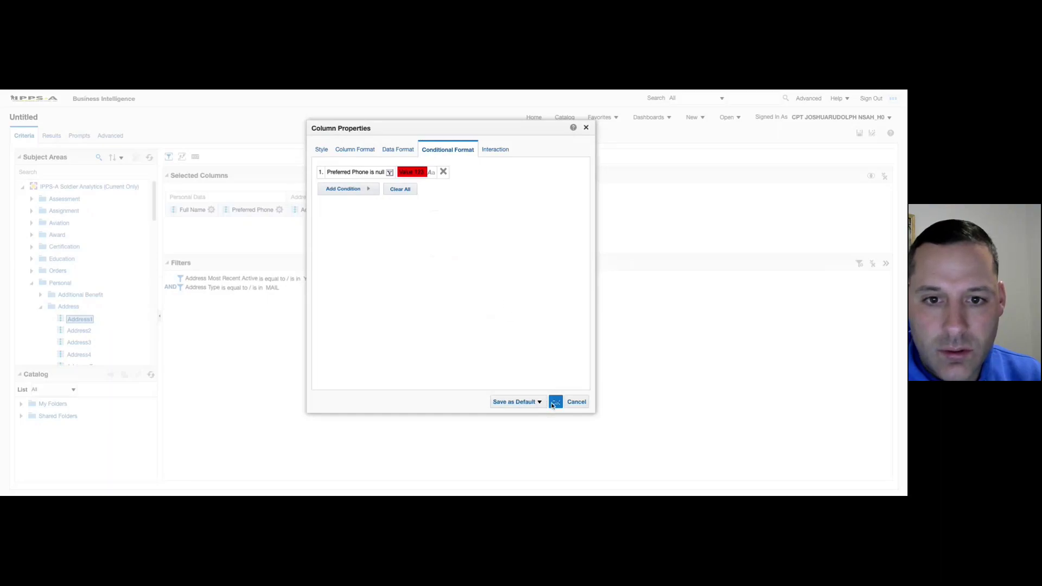
Step: Display the analysis results and check the conditional formatting of blank cells in the Preferred Phone column
left_click(59, 136)
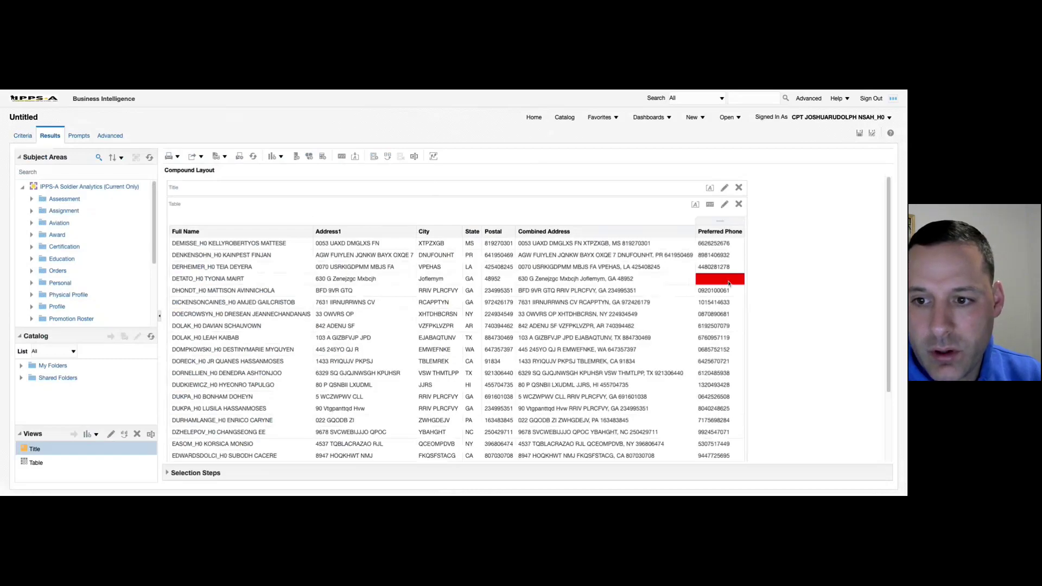
scroll(735, 316, "down", 4)
scroll(725, 271, "up", 3)
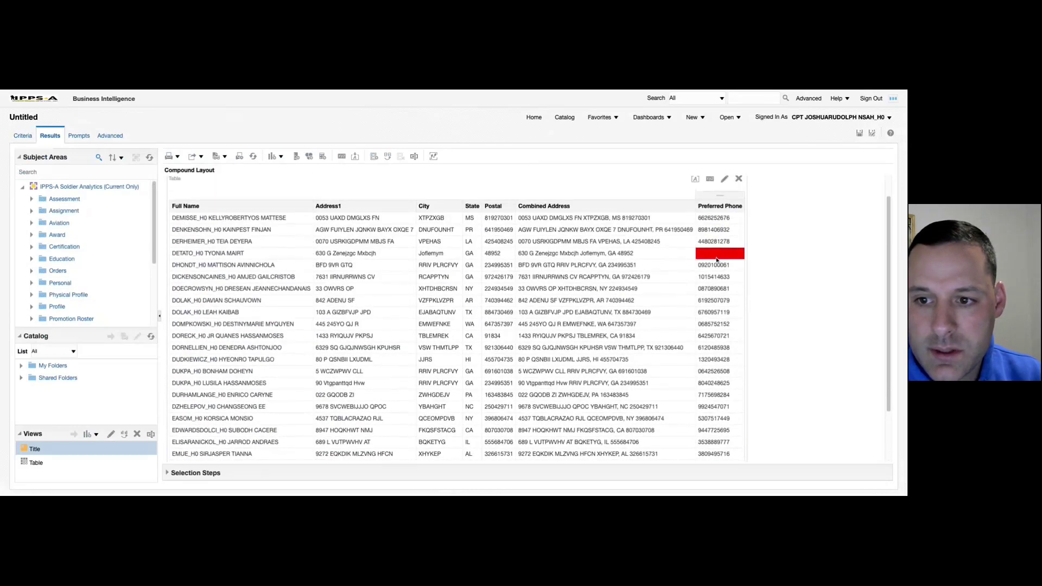
scroll(722, 272, "down", 3)
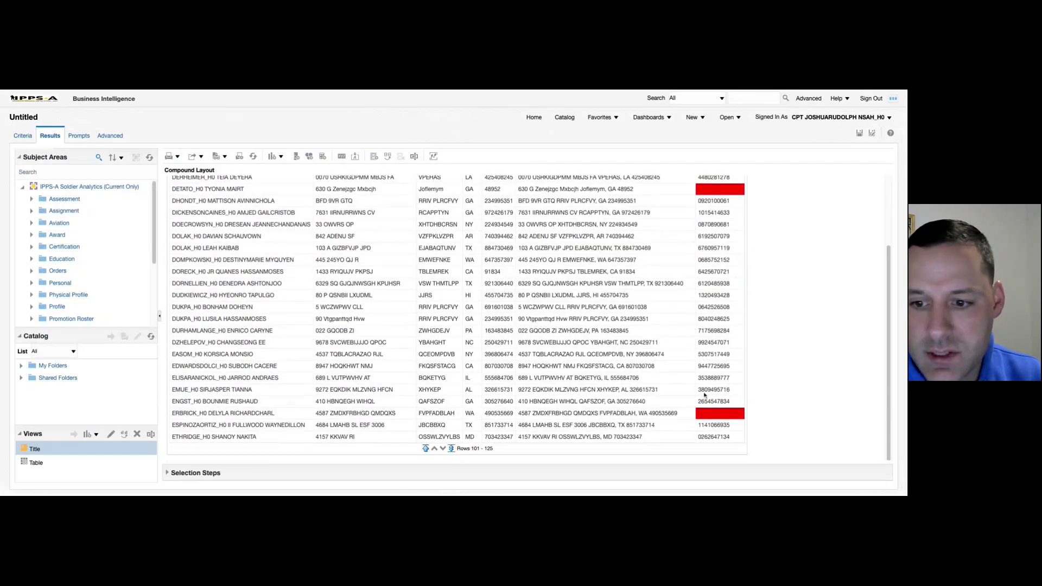
scroll(701, 391, "up", 3)
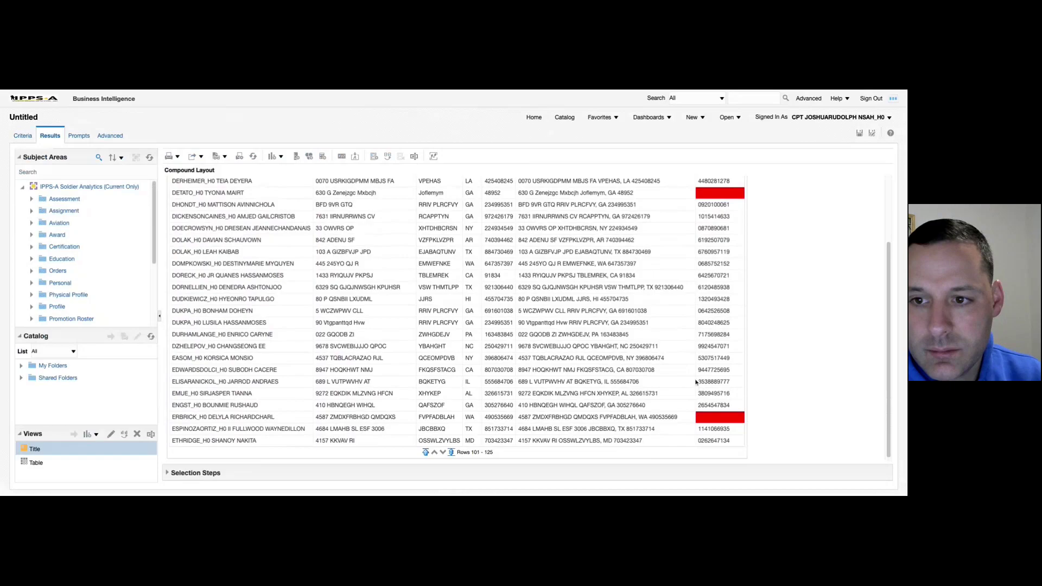
scroll(691, 377, "up", 2)
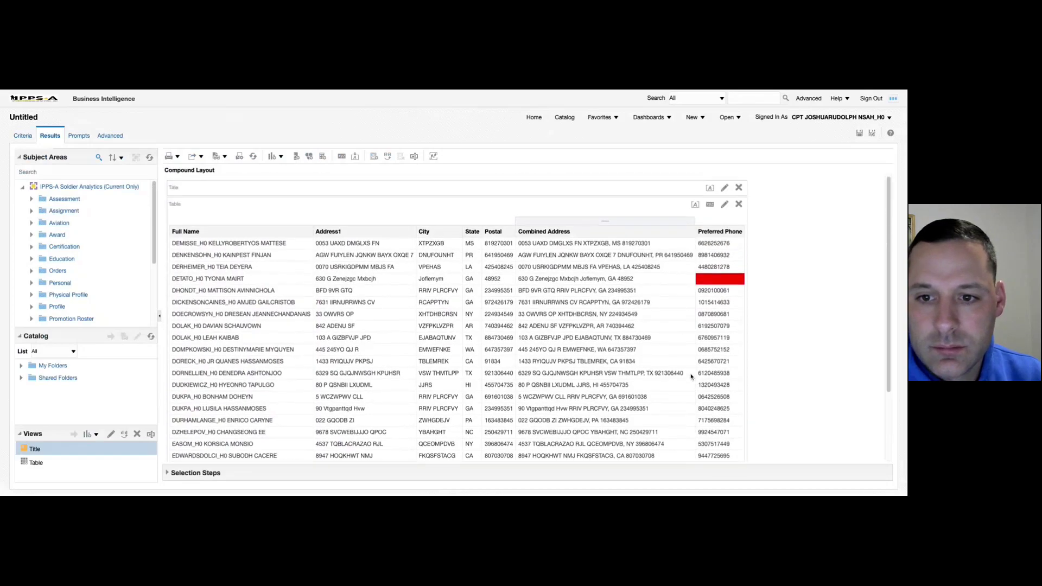